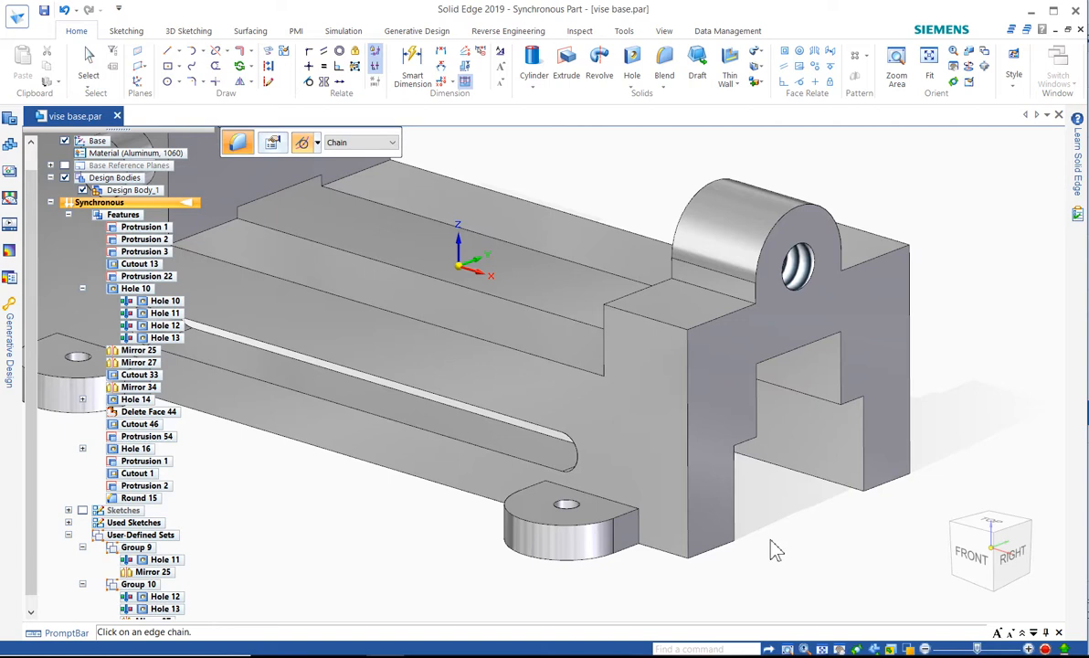
# Delete the existing round on the top edges of the tall block
pyautogui.scroll(-2, 822, 567)
pyautogui.scroll(-1, 847, 576)
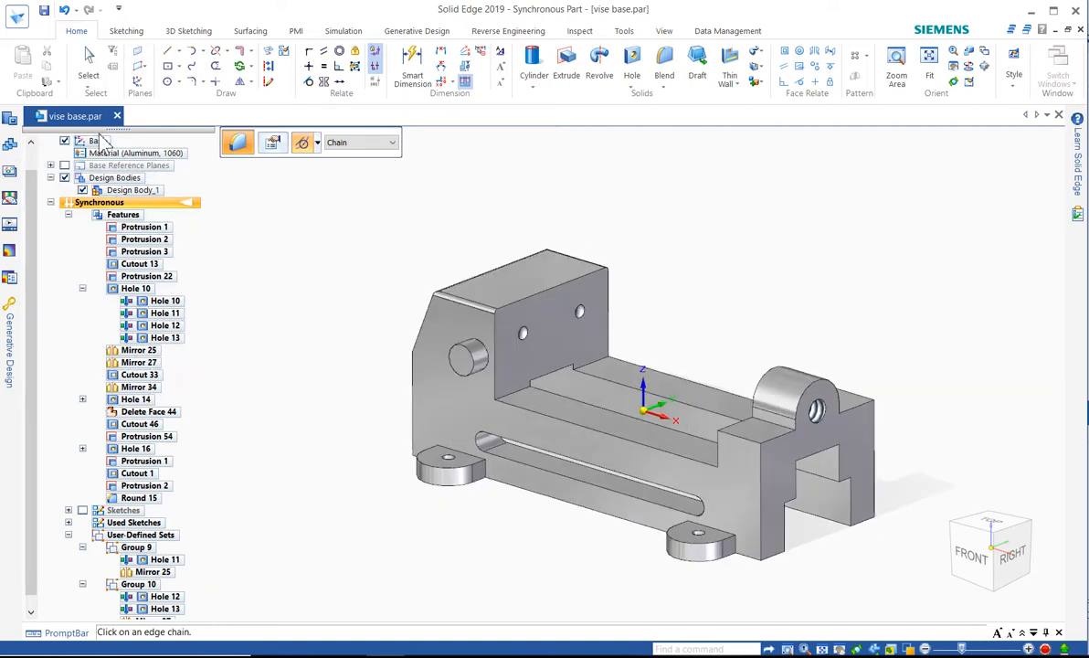
pyautogui.click(95, 71)
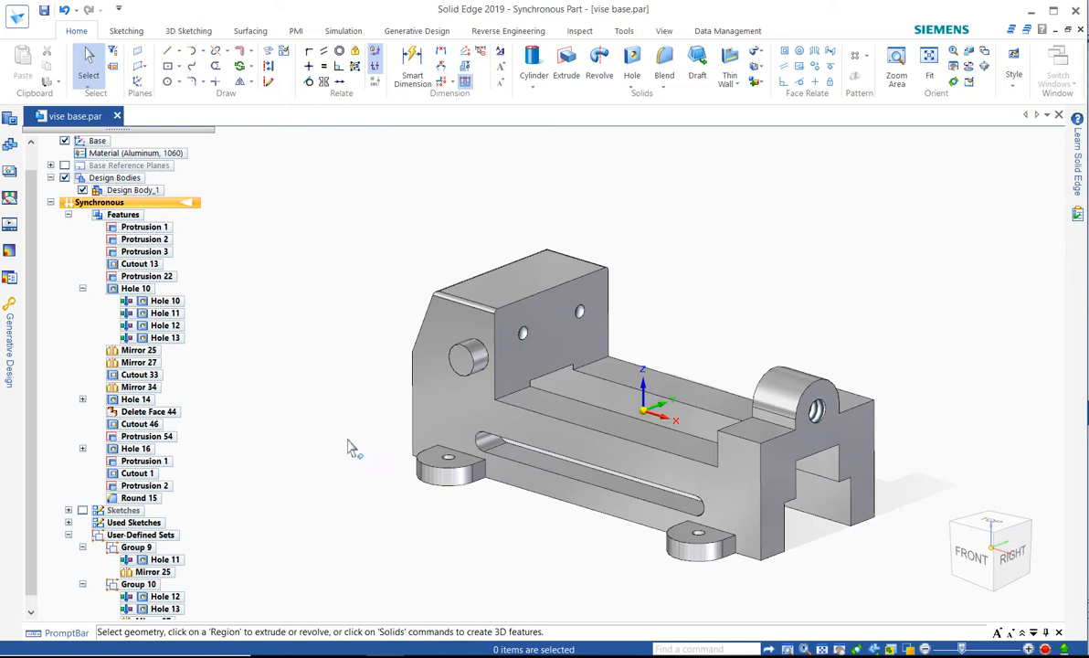
pyautogui.click(144, 499)
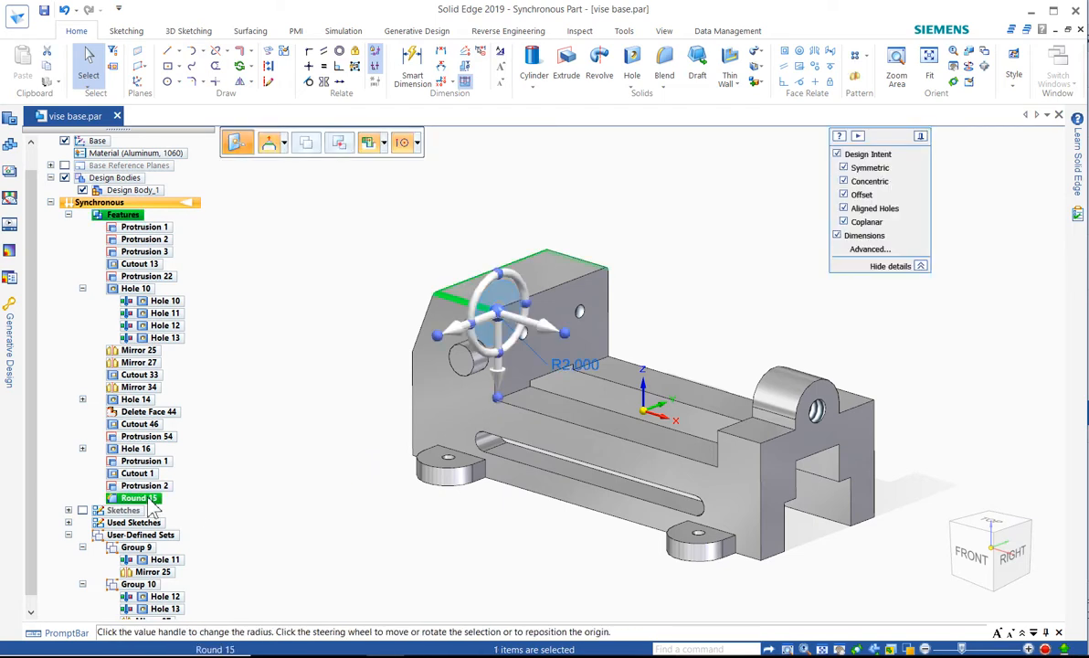
pyautogui.press('Delete')
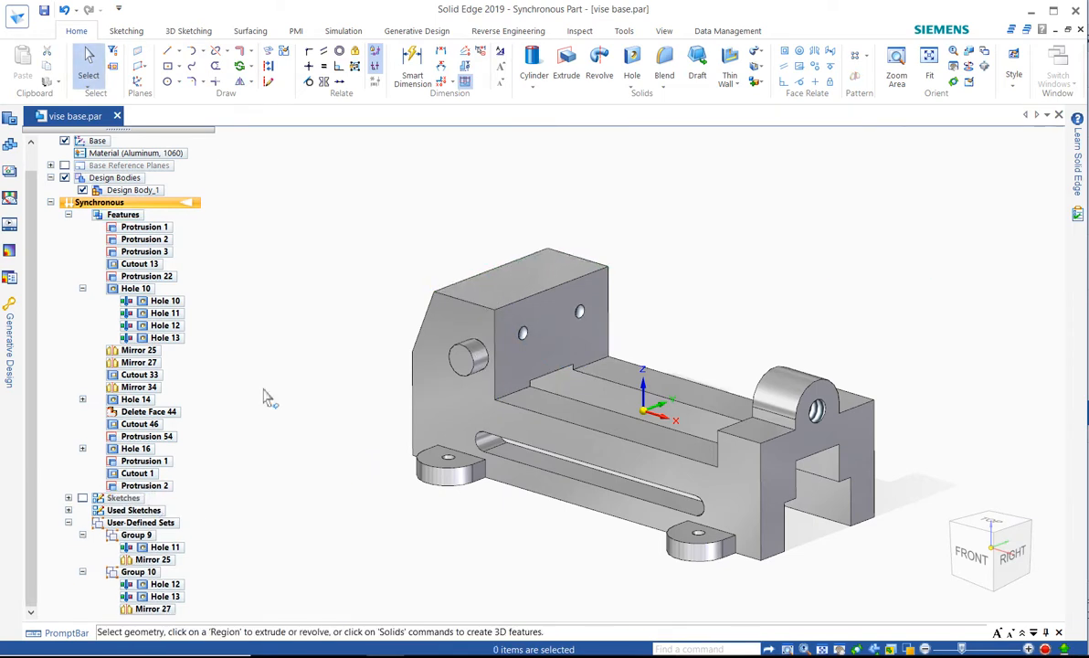
# Start a 4 mm round using Face selection on the top face of the tall block
pyautogui.scroll(2, 590, 289)
pyautogui.scroll(2, 590, 289)
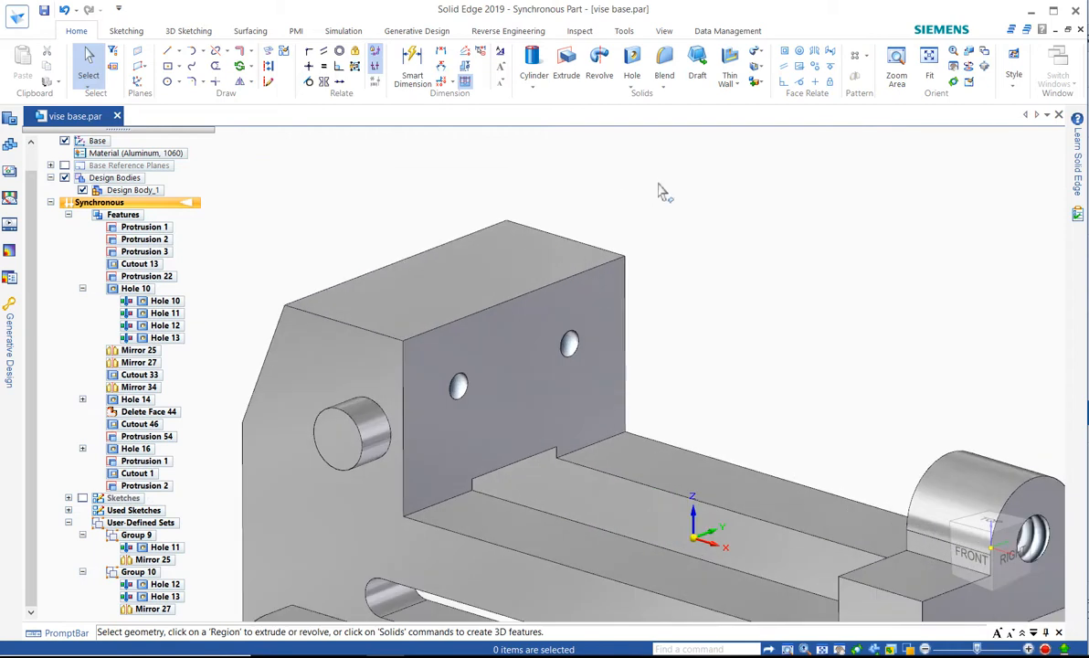
pyautogui.moveTo(651, 187); pyautogui.dragTo(651, 242, button='right')
pyautogui.click(650, 239)
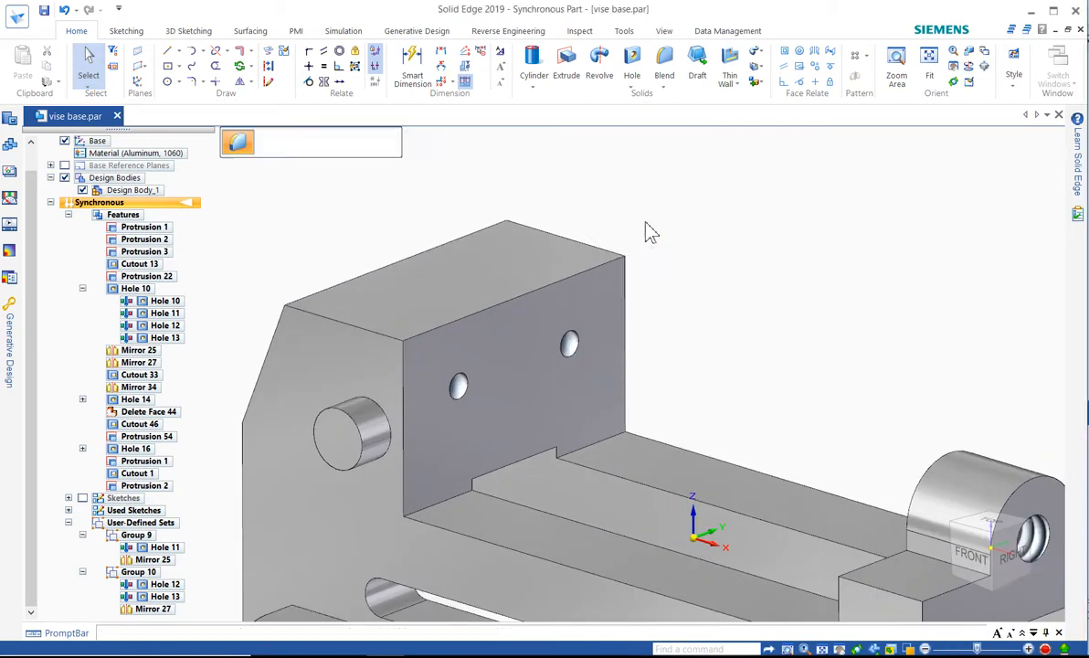
pyautogui.click(367, 144)
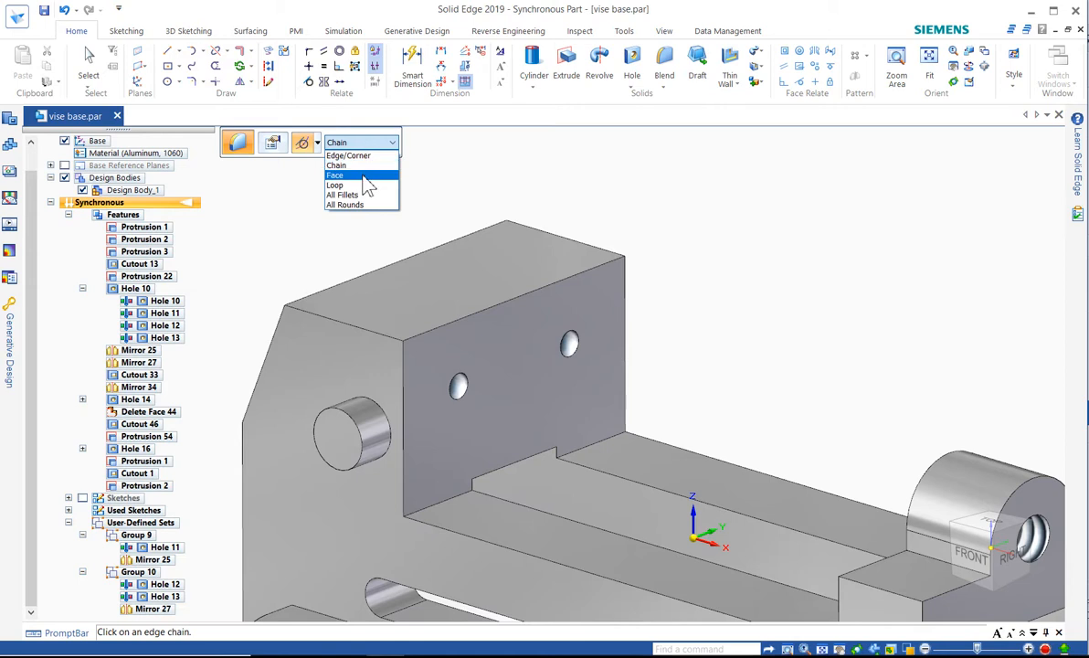
pyautogui.click(364, 177)
pyautogui.click(461, 260)
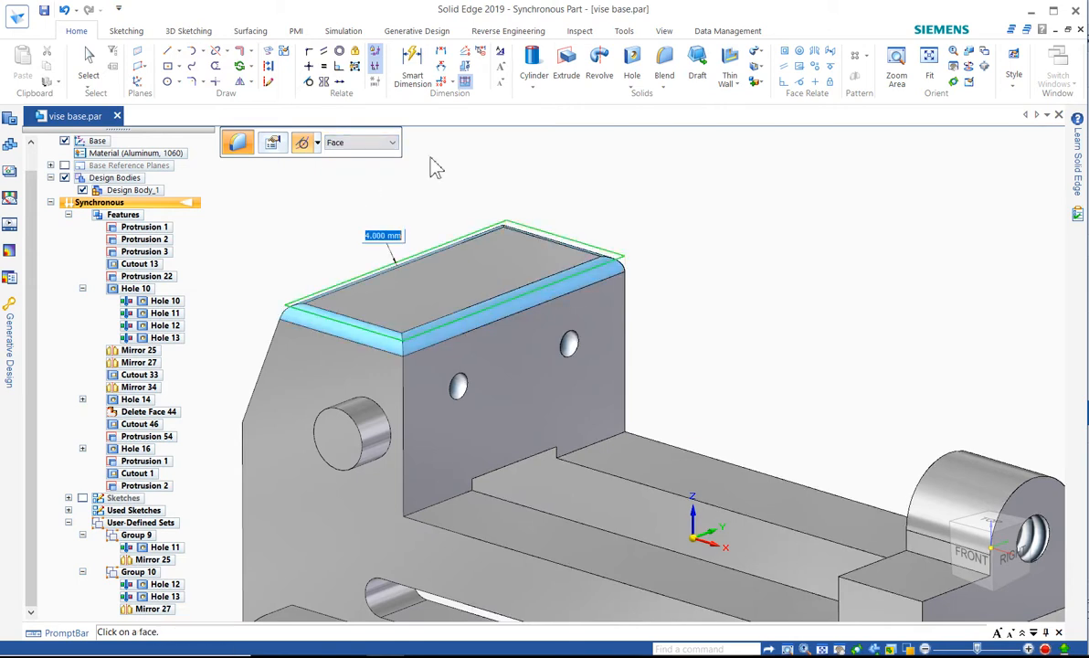
# Exclude the top edge above the two-hole face from the round, using Edge/Corner selection, and accept it
pyautogui.click(361, 146)
pyautogui.click(360, 157)
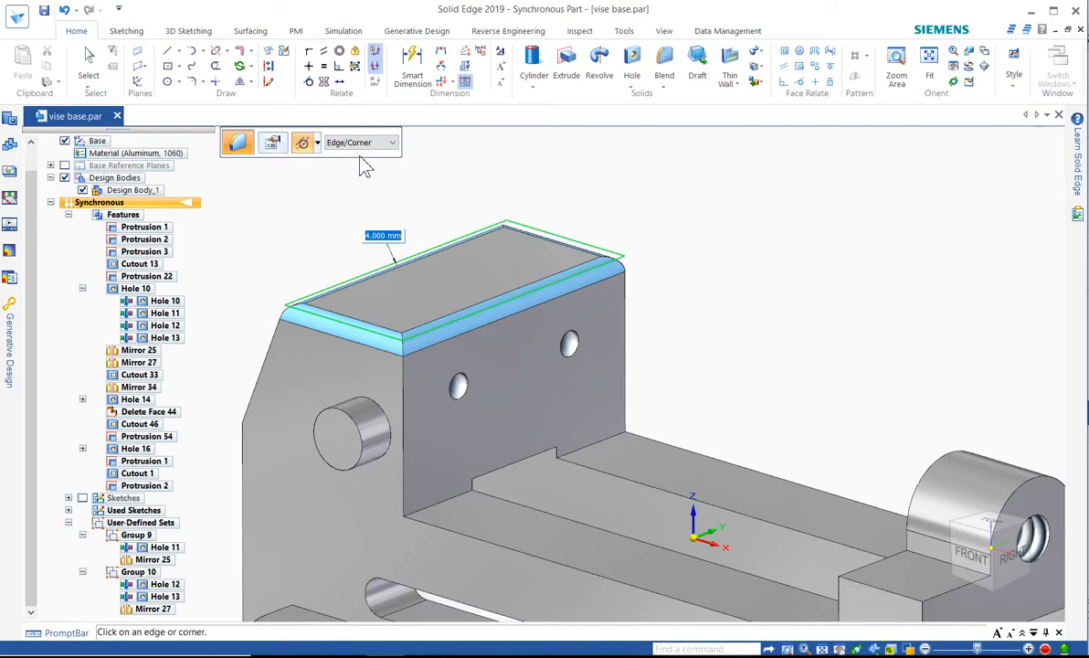
pyautogui.click(535, 296)
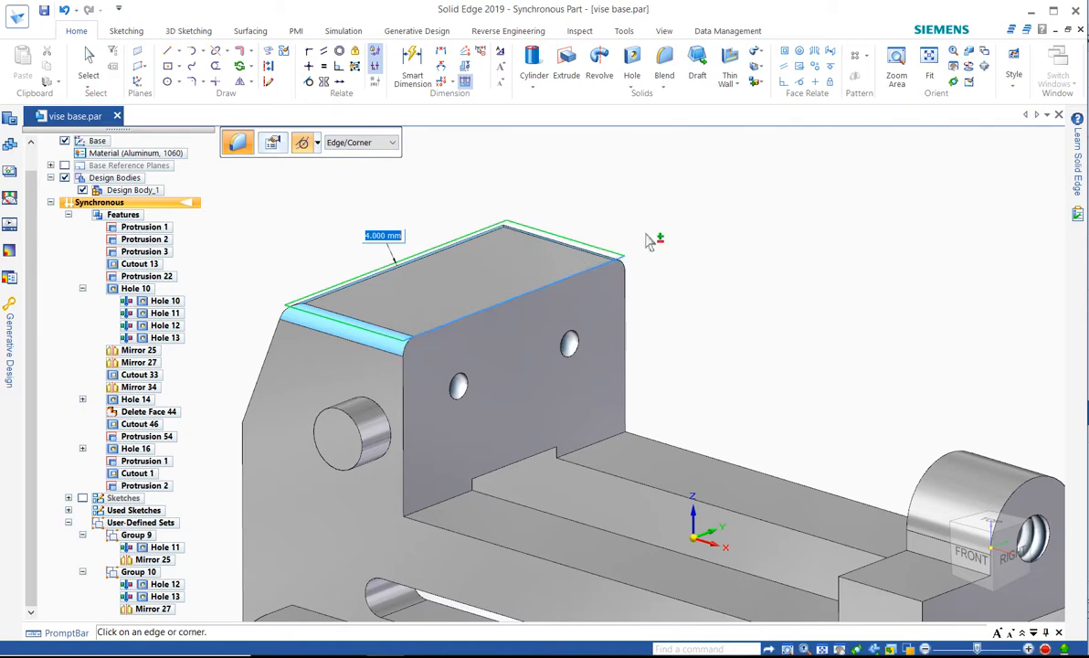
pyautogui.press('Return')
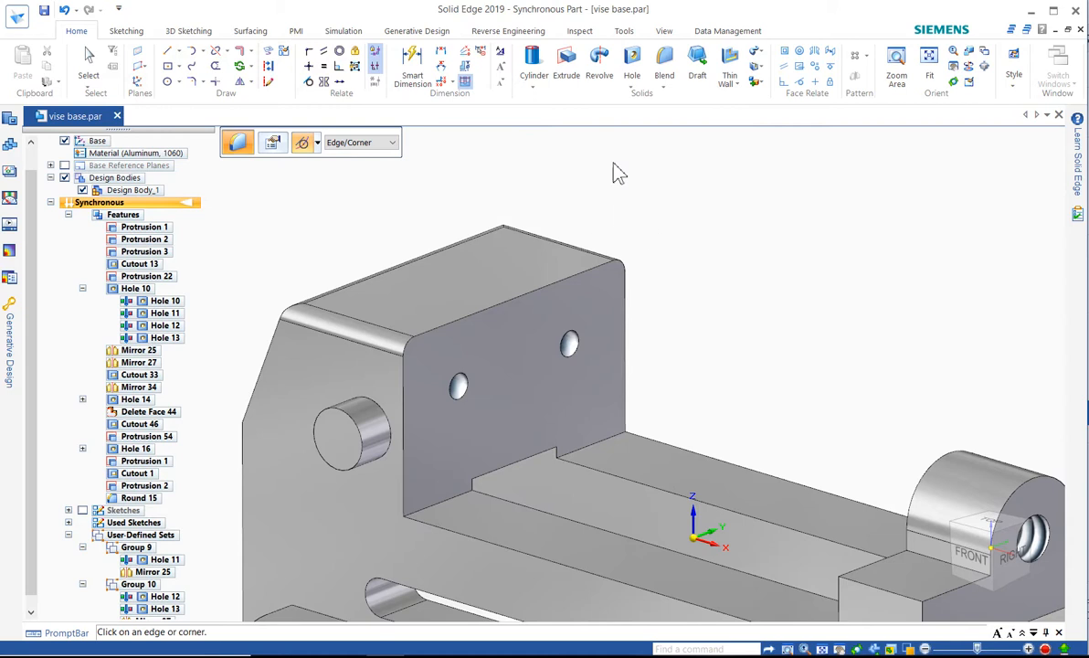
# Start a 3 mm round on the edges where the front mounting ear nearest the threaded end meets the body, including both vertical edges
pyautogui.hotkey('ctrl', 'shift', 'f')
pyautogui.scroll(5, 721, 494)
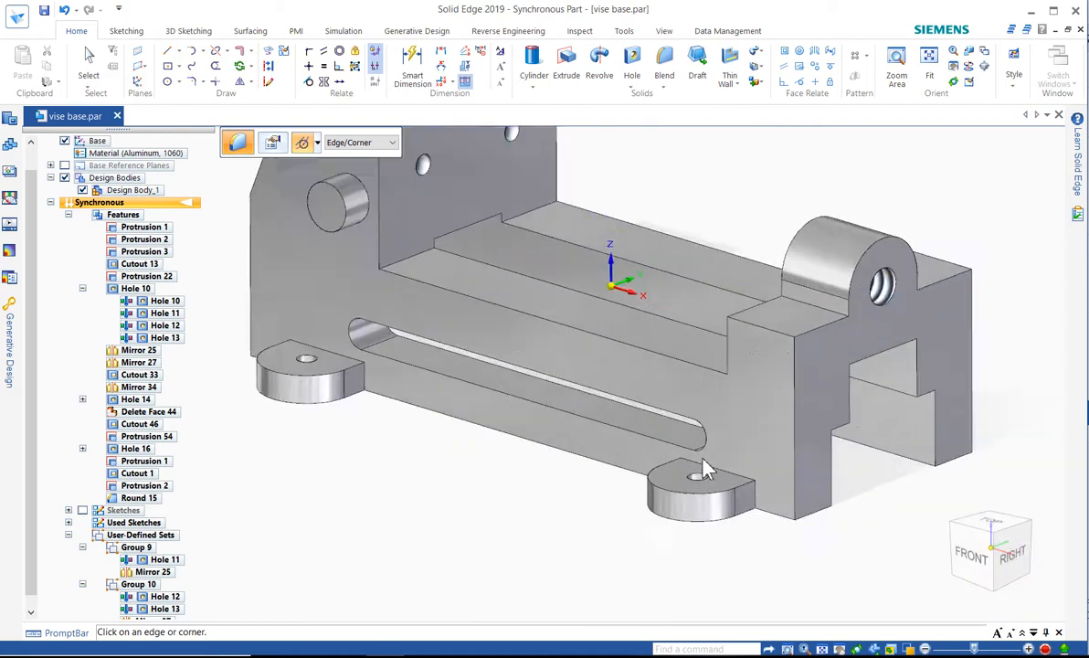
pyautogui.click(718, 484)
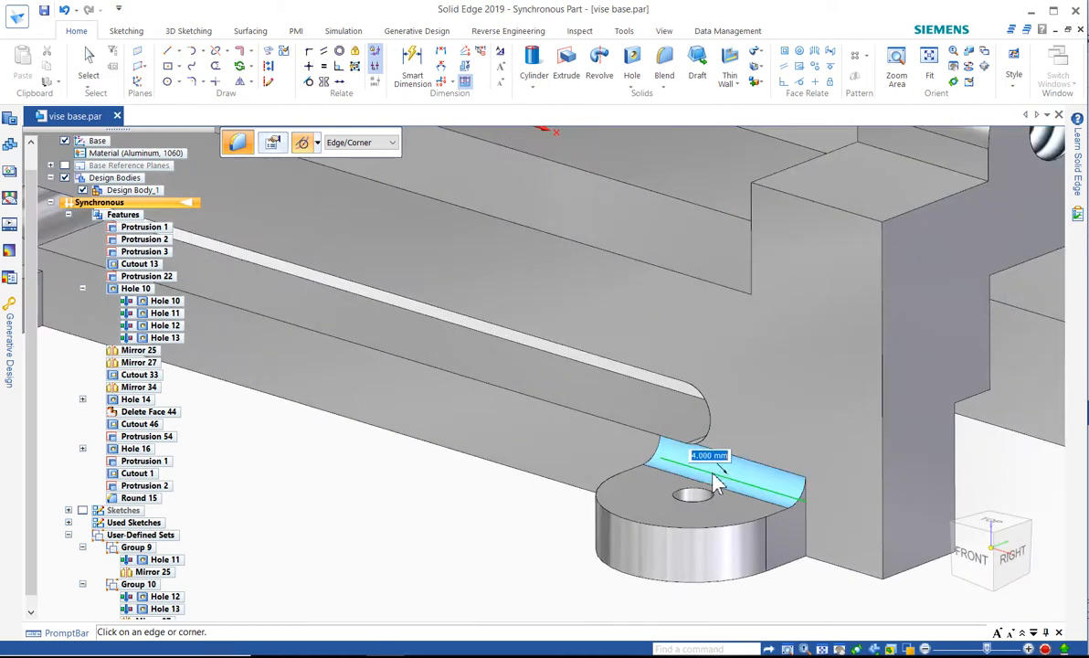
pyautogui.write('3')
pyautogui.press('Return')
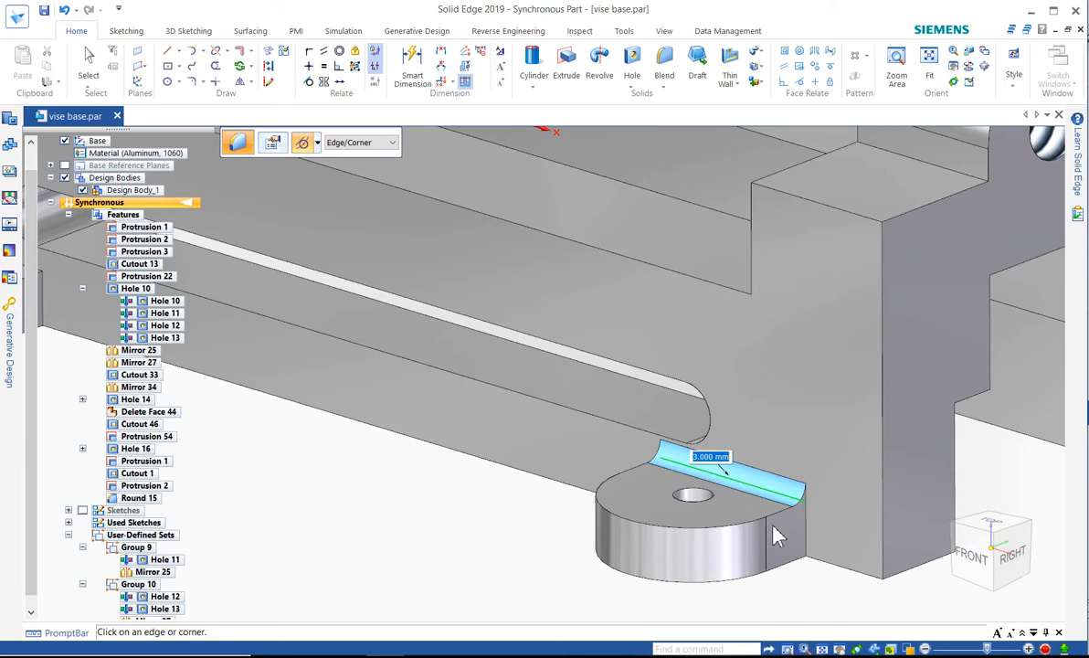
pyautogui.click(806, 546)
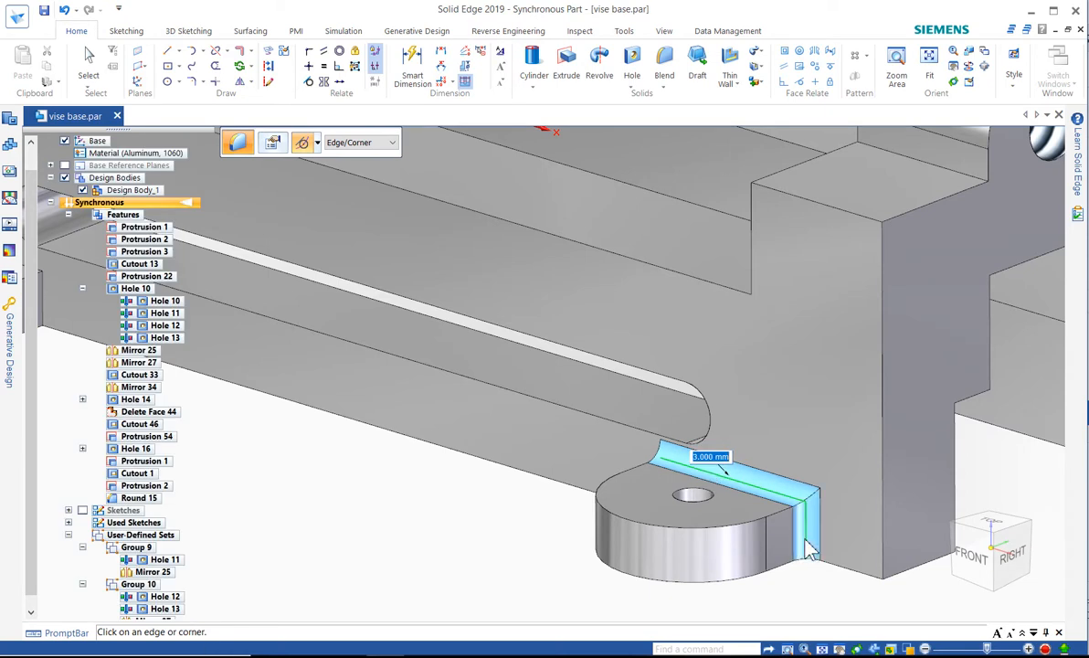
pyautogui.click(662, 492)
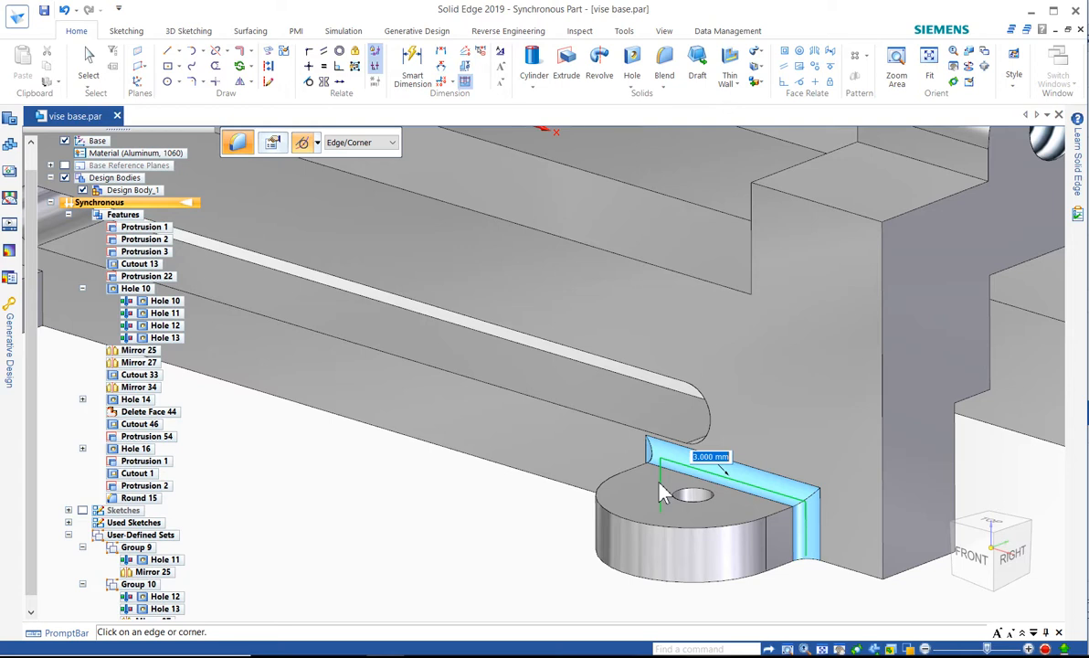
# Add the mounting ear's outer top edge to the 3 mm round using Chain selection, and accept it
pyautogui.click(352, 143)
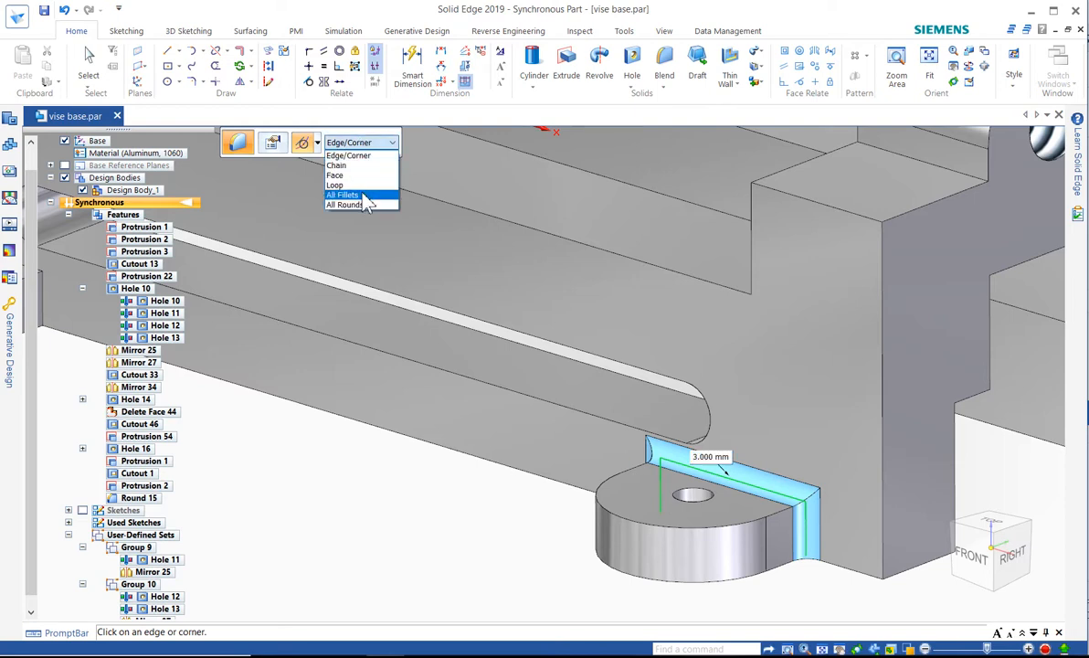
pyautogui.click(356, 165)
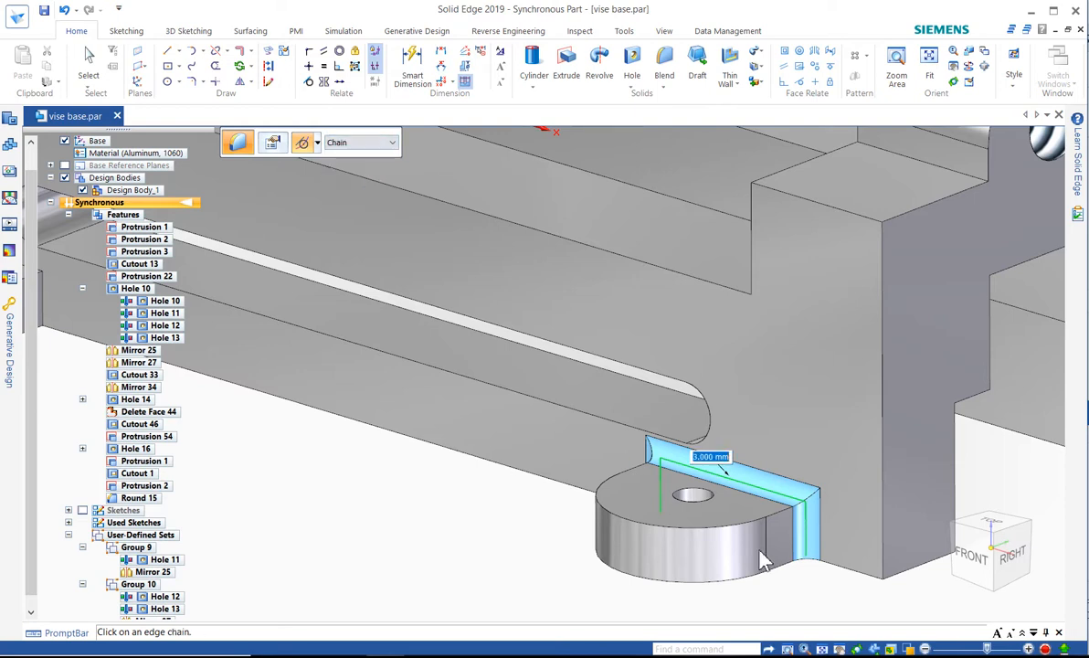
pyautogui.click(727, 528)
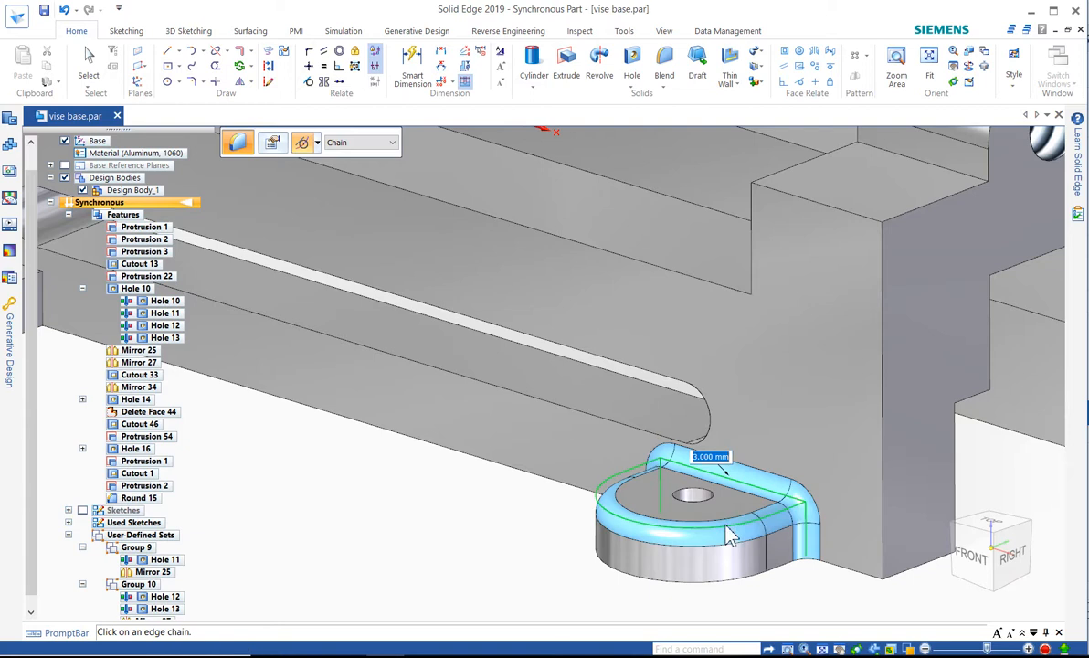
pyautogui.rightClick(527, 555)
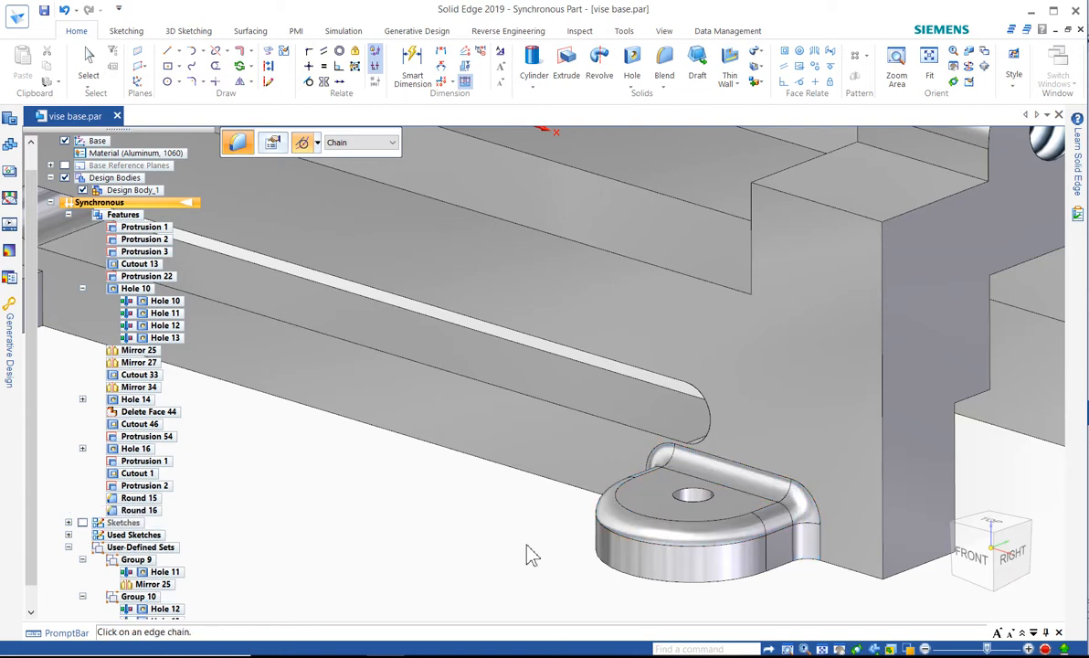
pyautogui.press('Escape')
pyautogui.press('Escape')
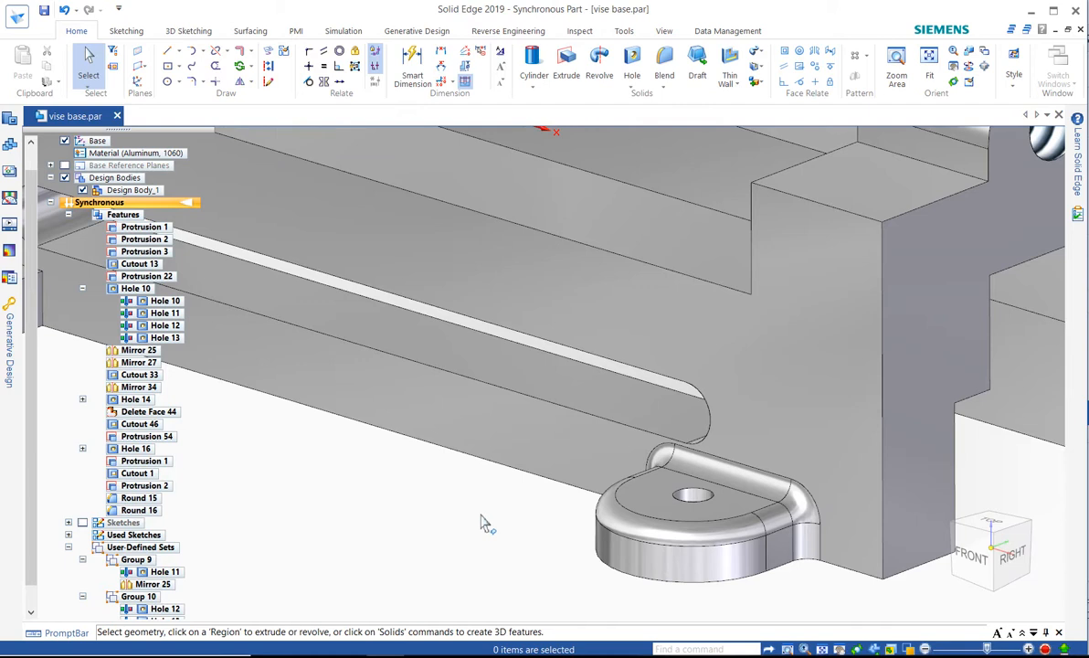
pyautogui.click(146, 511)
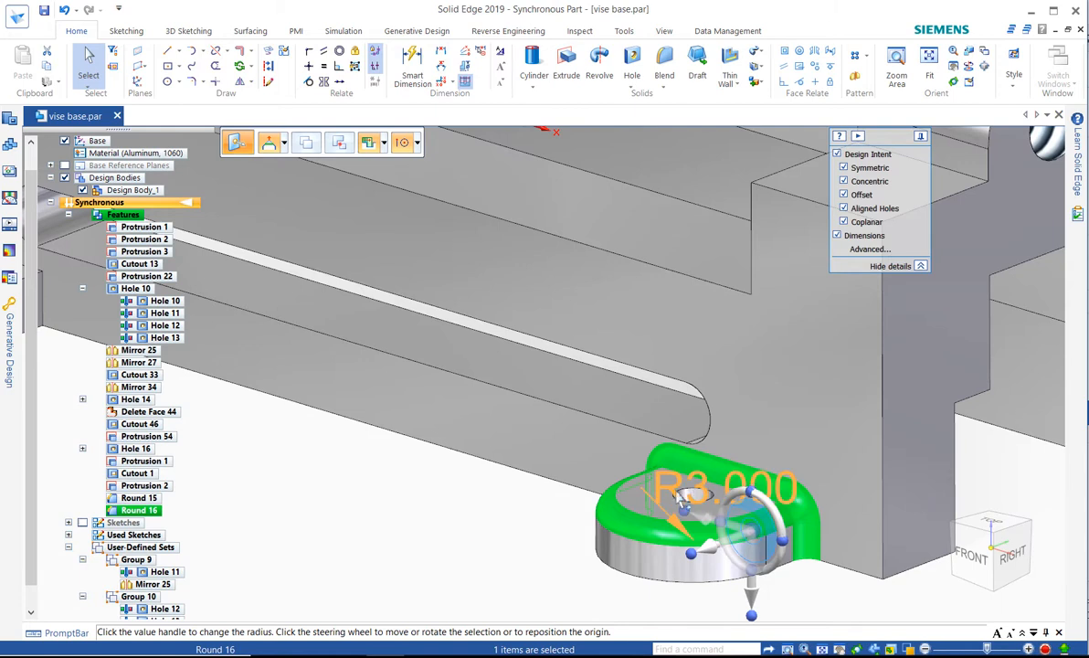
pyautogui.click(668, 493)
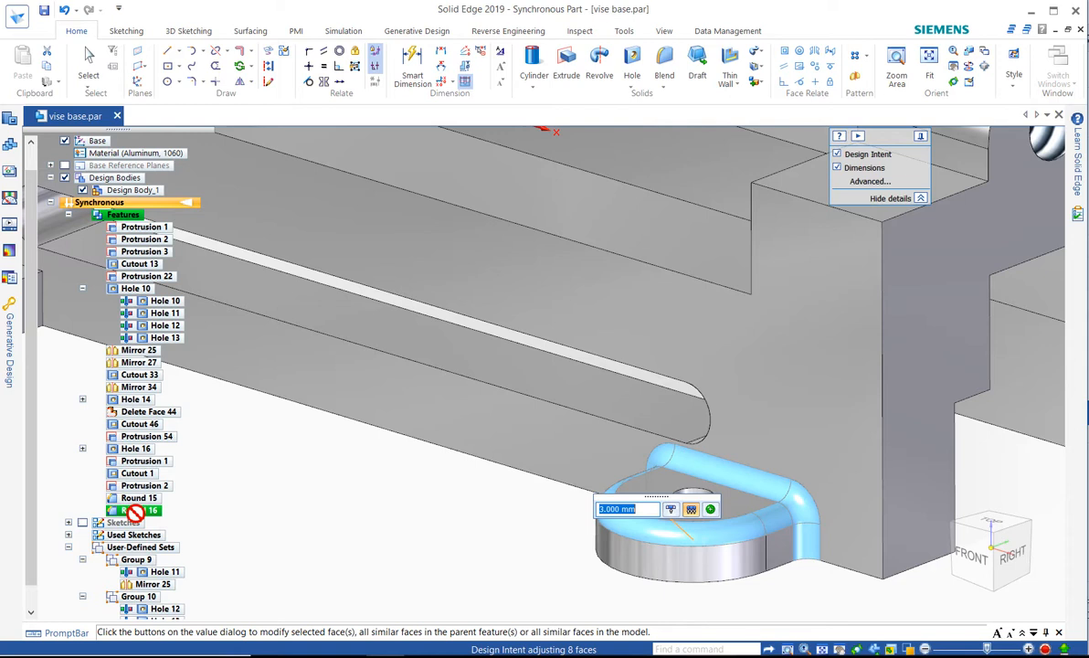
pyautogui.click(672, 509)
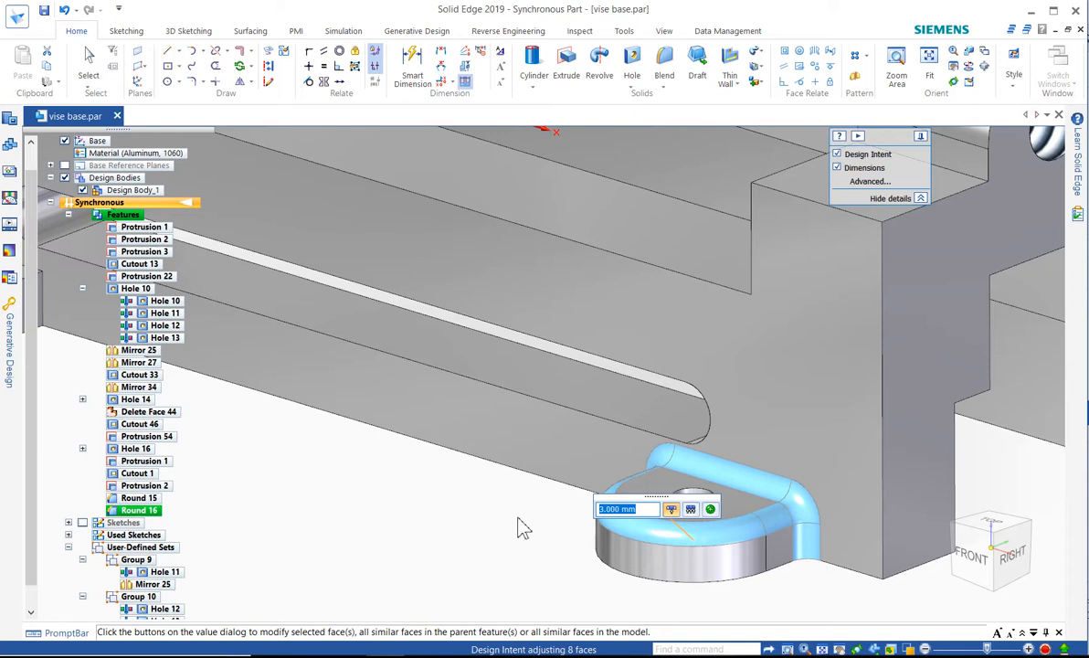
pyautogui.press('Escape')
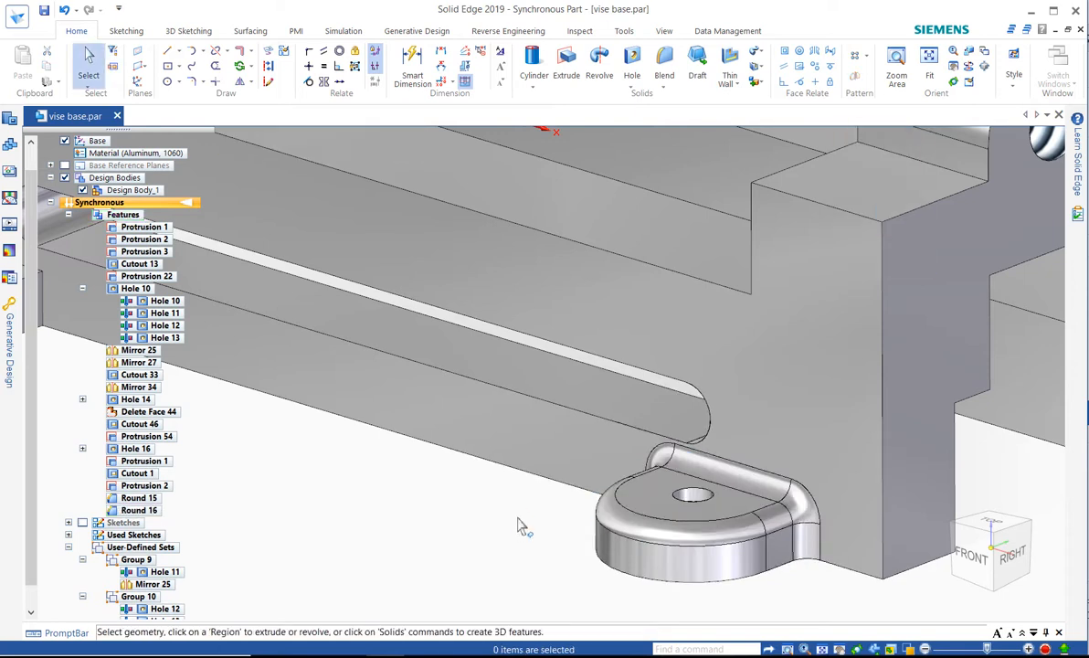
# Set the radius of the curved outer top round on the mounting ear to 2 mm, without including all similar faces of the feature
pyautogui.click(566, 517)
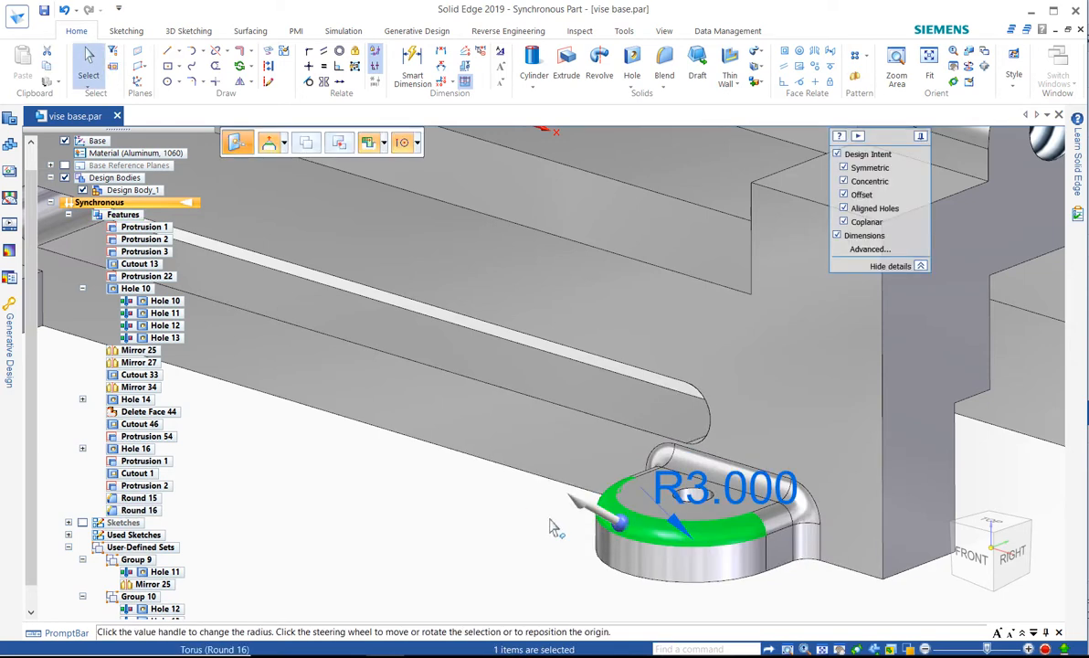
pyautogui.click(651, 480)
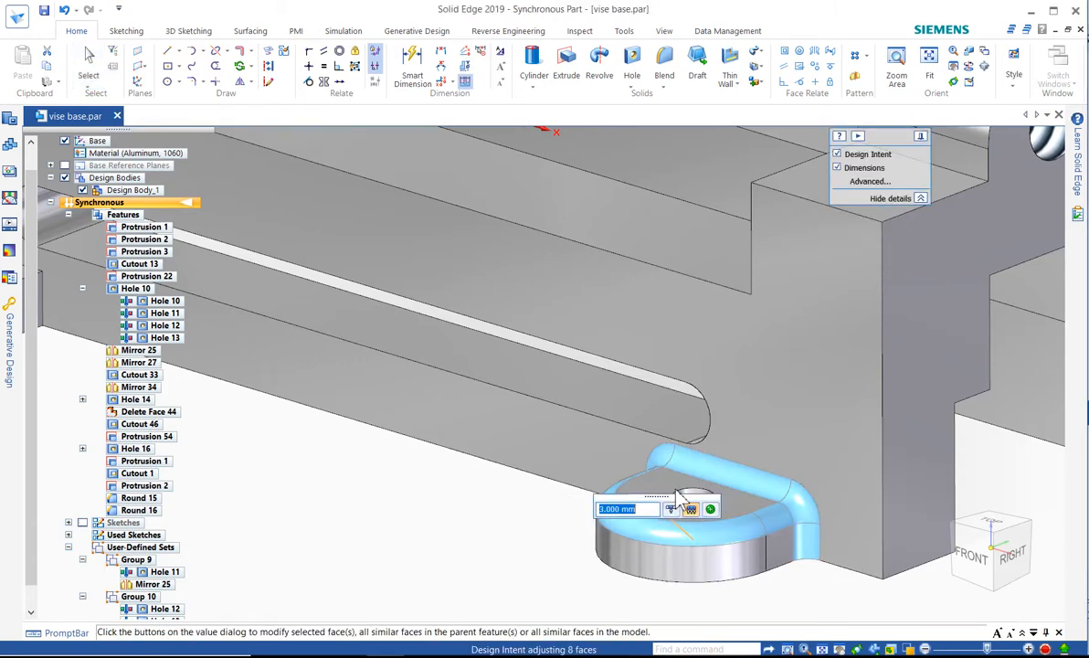
pyautogui.click(671, 511)
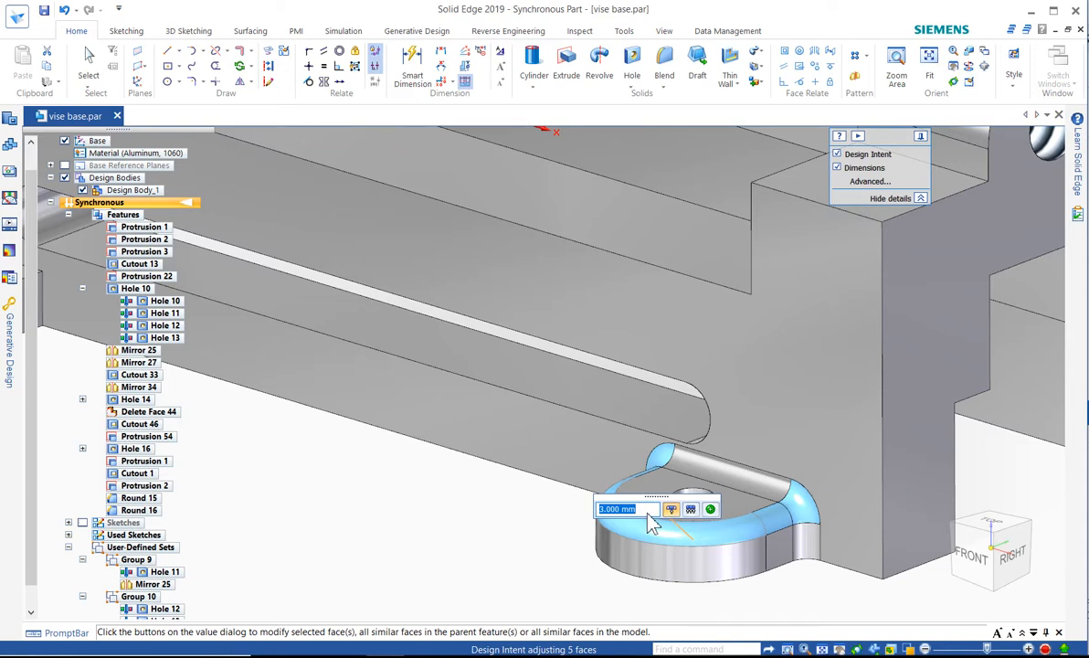
pyautogui.write('2.4')
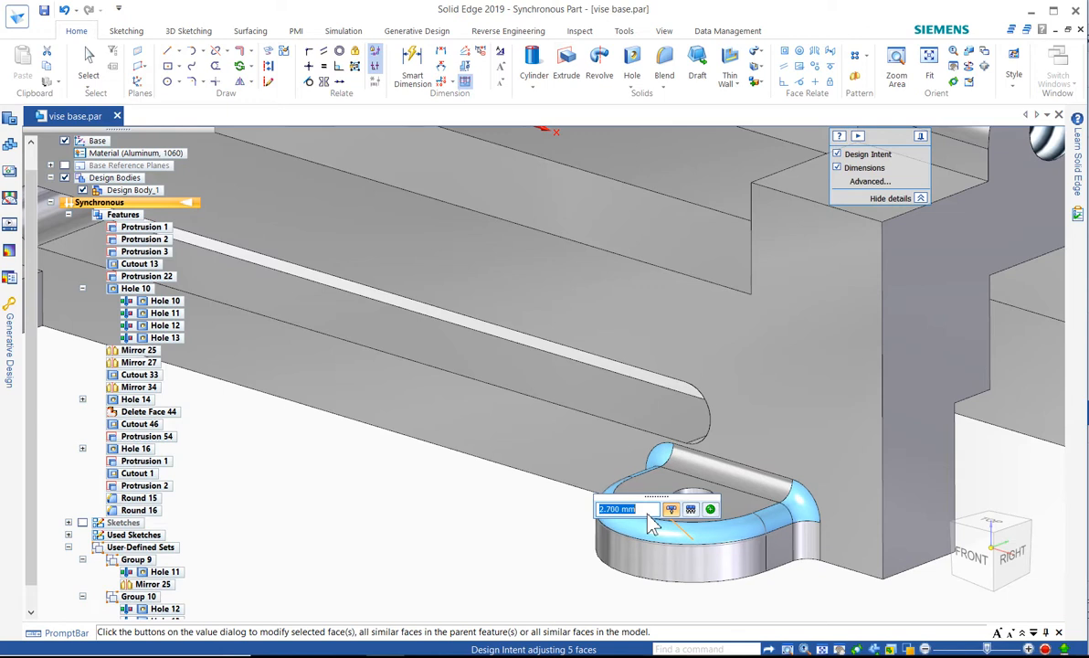
pyautogui.press('Return')
pyautogui.write('2.1')
pyautogui.press('Return')
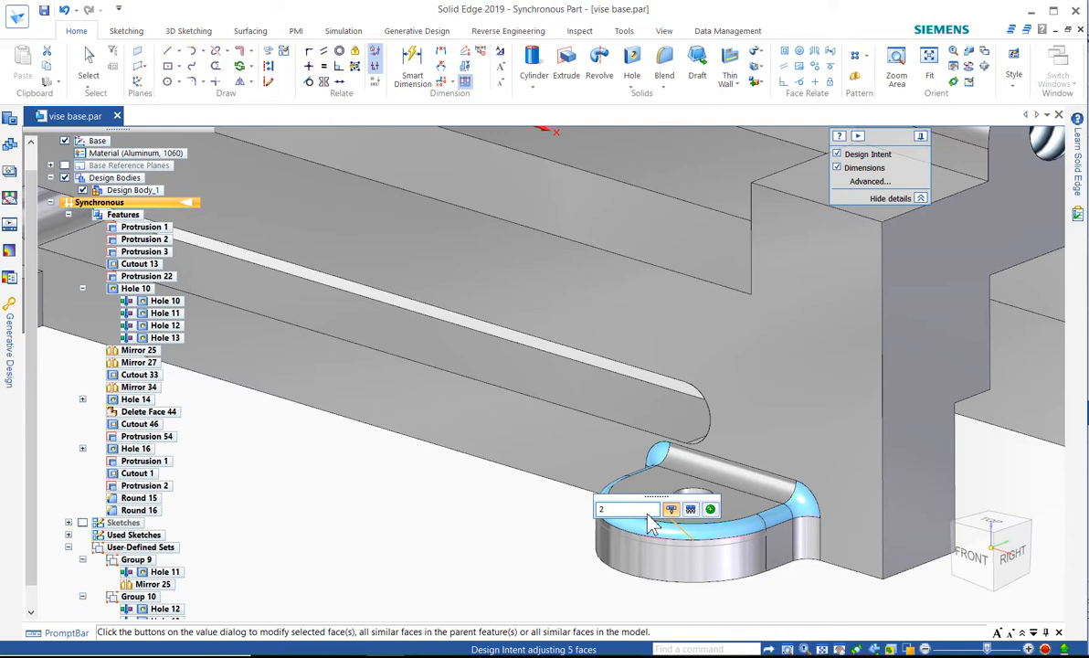
pyautogui.write('2')
pyautogui.press('Return')
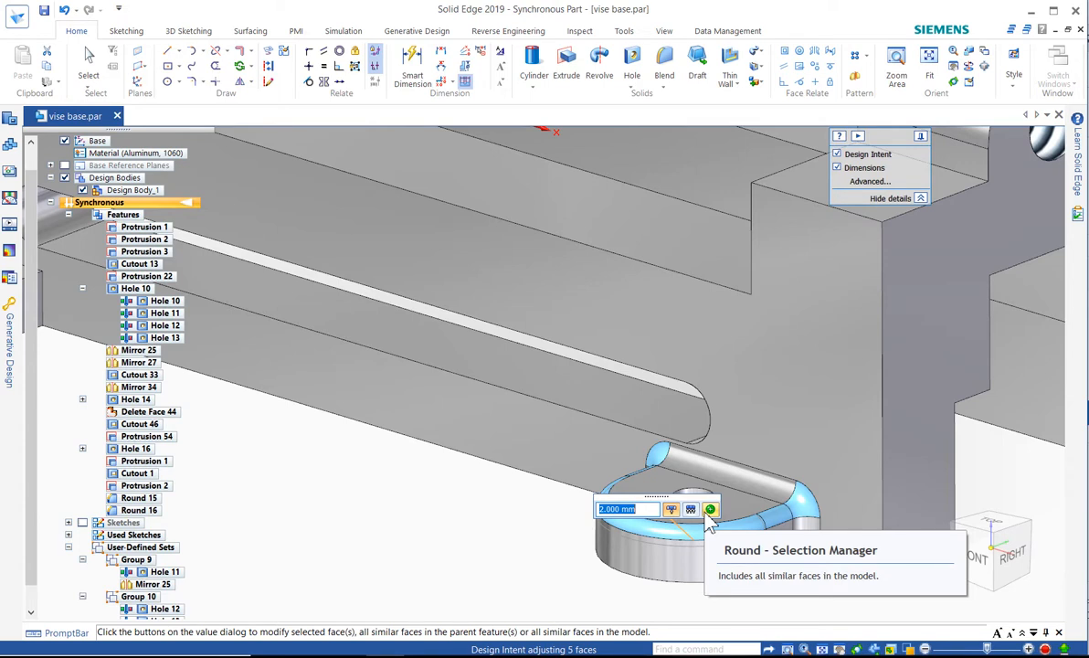
pyautogui.click(466, 529)
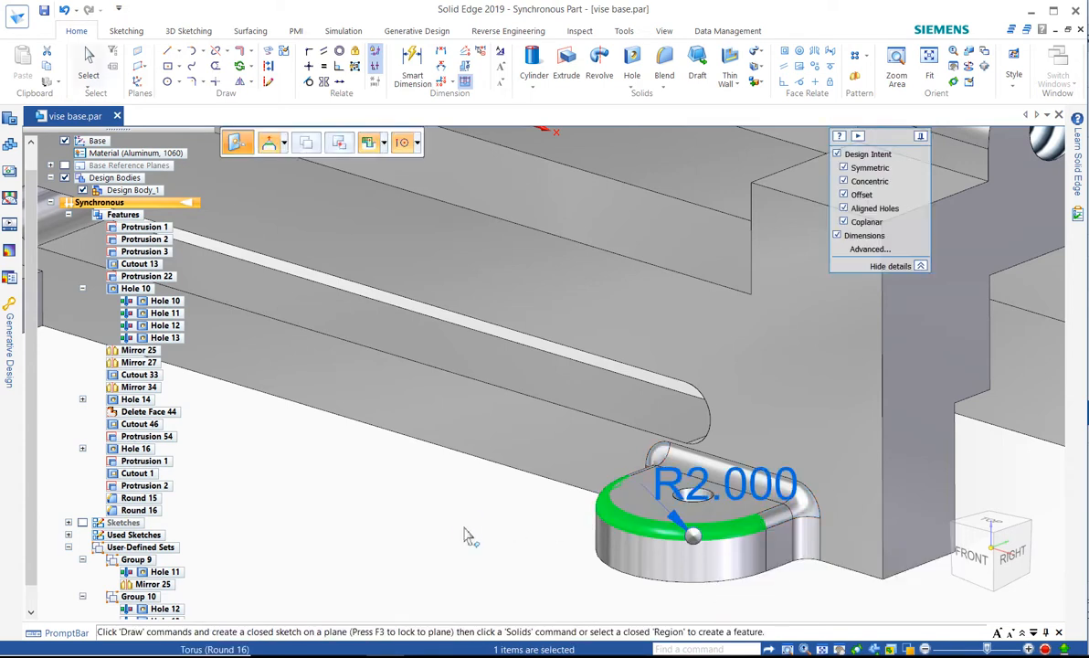
pyautogui.press('Escape')
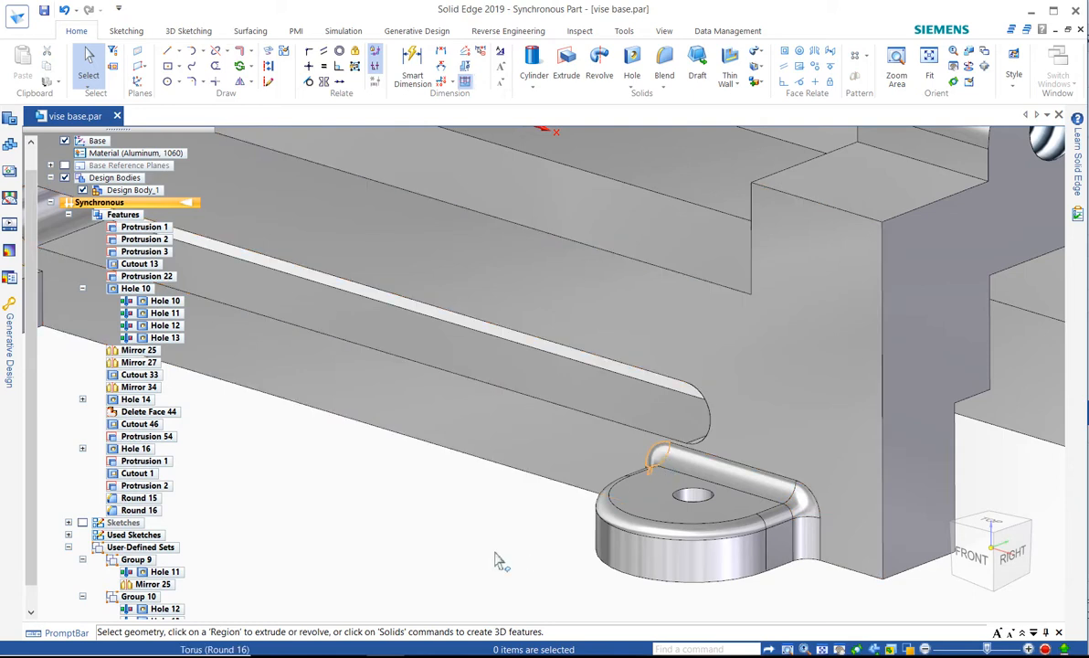
# Reorder the rounds at the two torus corner faces where the front mounting ear meets the body
pyautogui.moveTo(498, 560)
pyautogui.mouseDown(button='middle')
pyautogui.moveTo(462, 538)
pyautogui.moveTo(463, 512)
pyautogui.moveTo(505, 546)
pyautogui.mouseUp(button='middle')
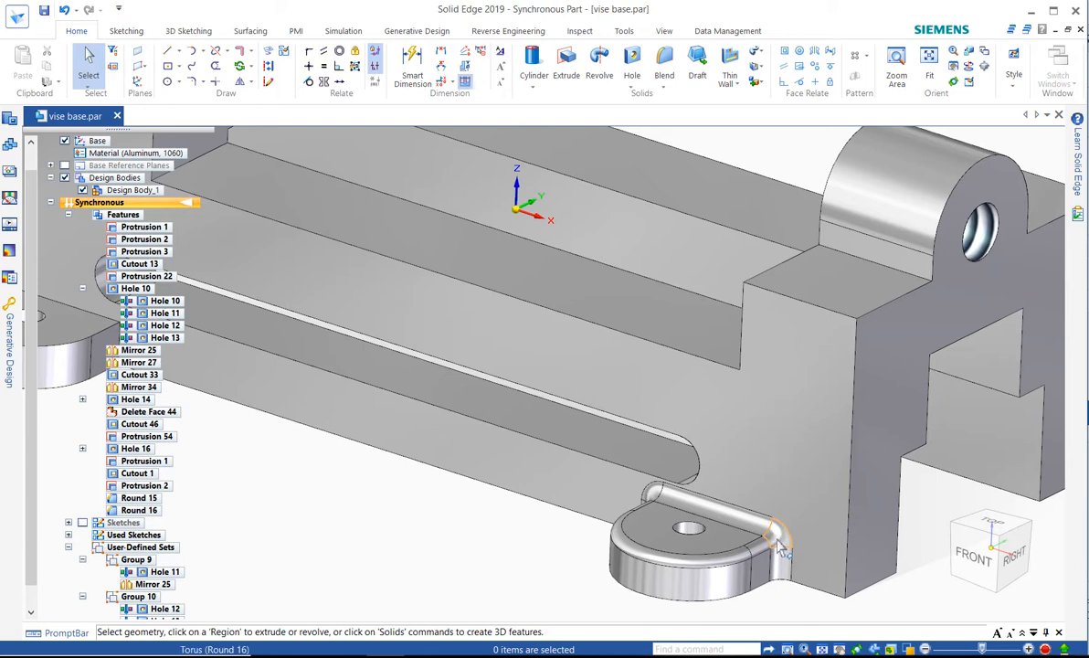
pyautogui.click(738, 533)
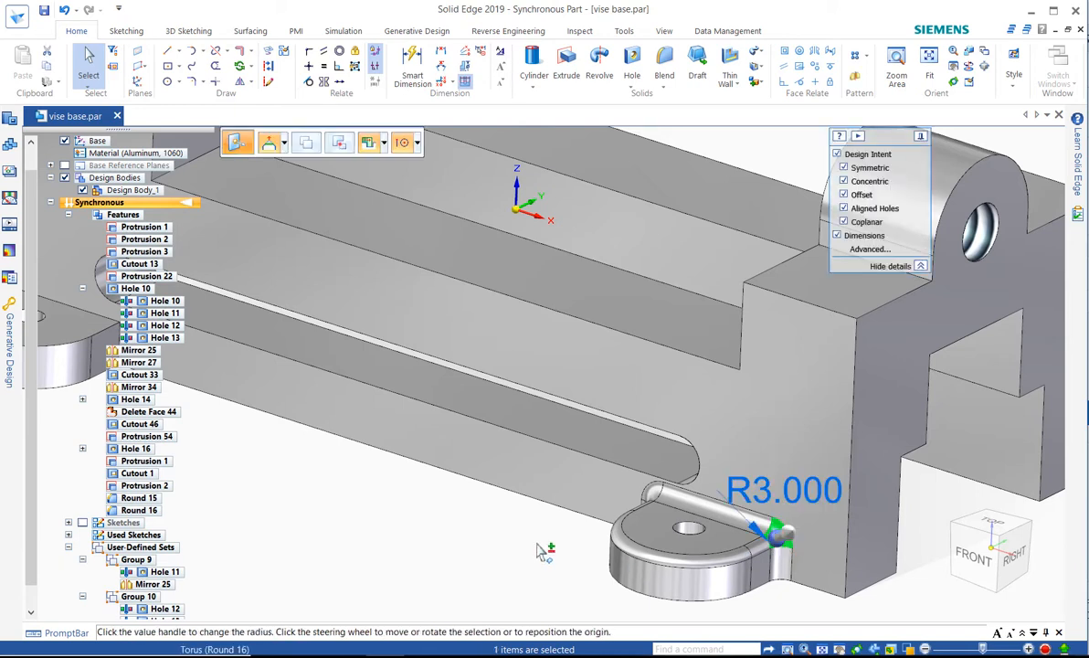
pyautogui.click(654, 497)
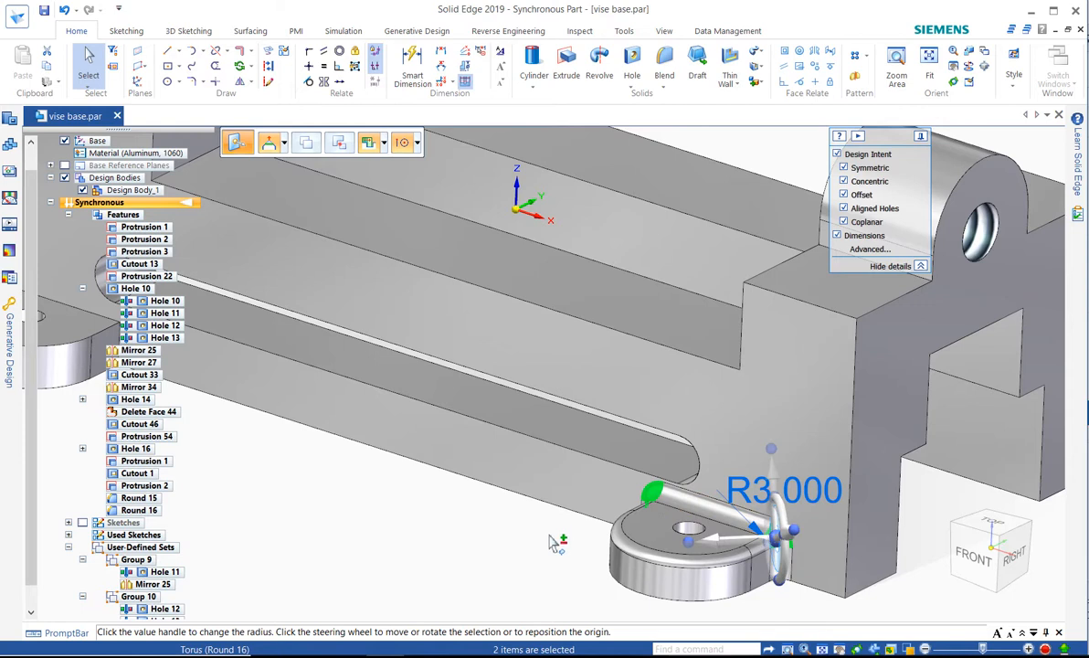
pyautogui.rightClick(577, 539)
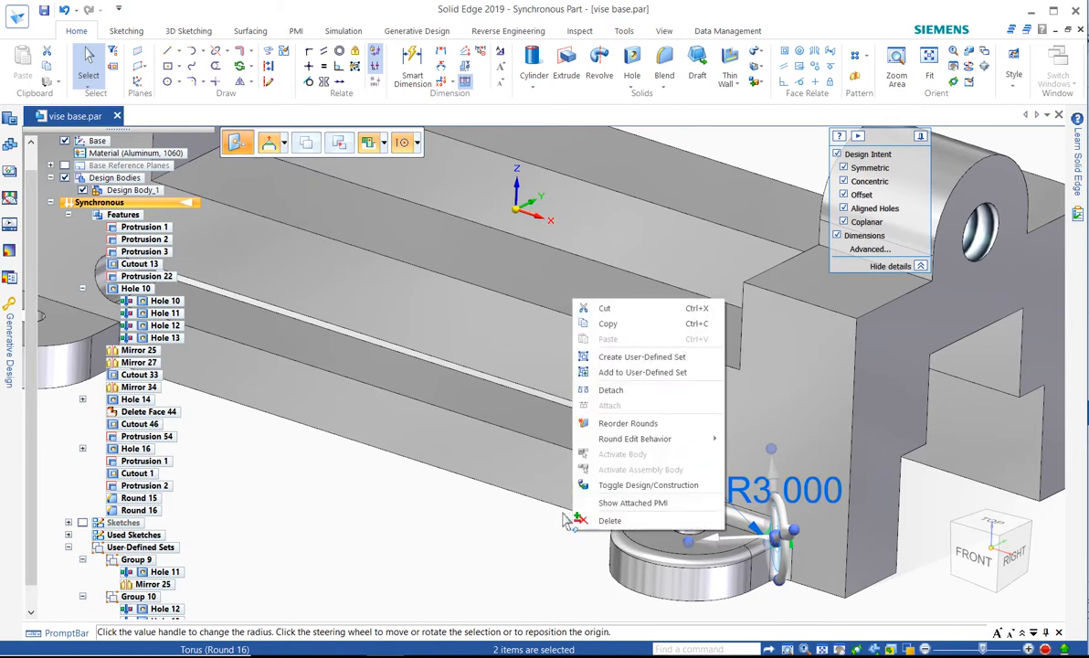
pyautogui.click(622, 423)
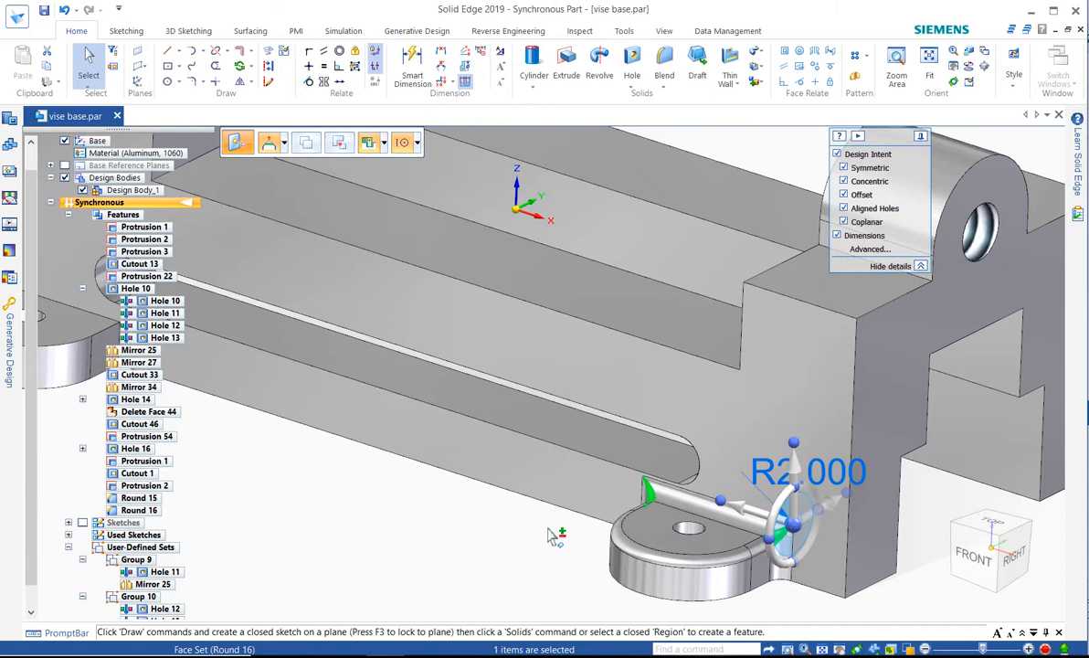
# Reverse the order of the mounting ear's two corner rounds with Reorder Rounds again, and clear the selection
pyautogui.rightClick(574, 522)
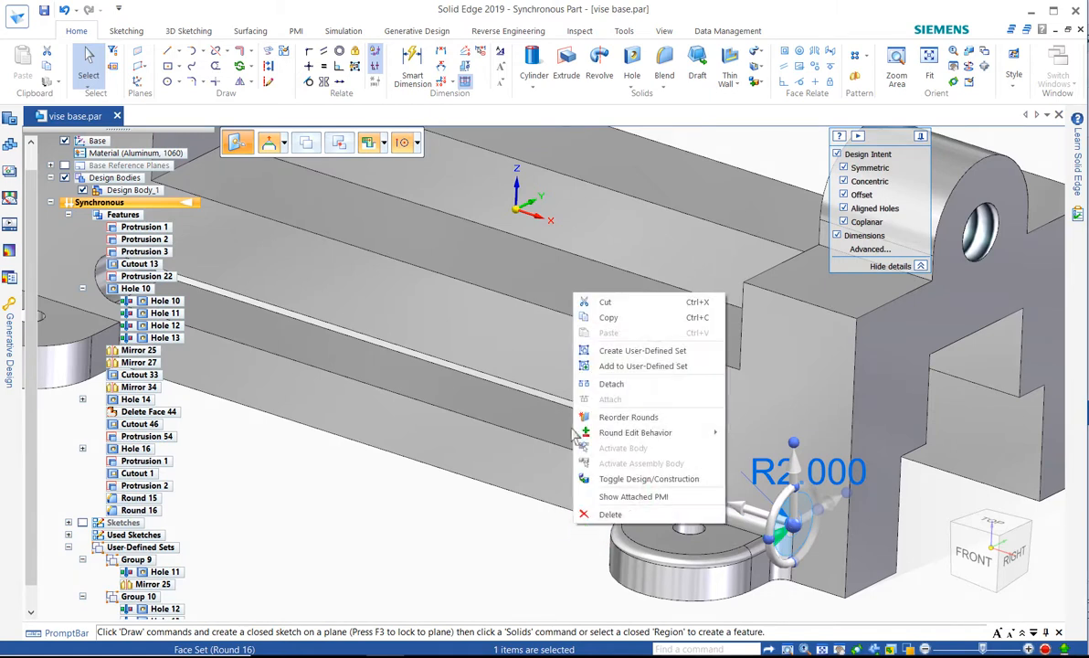
pyautogui.click(610, 418)
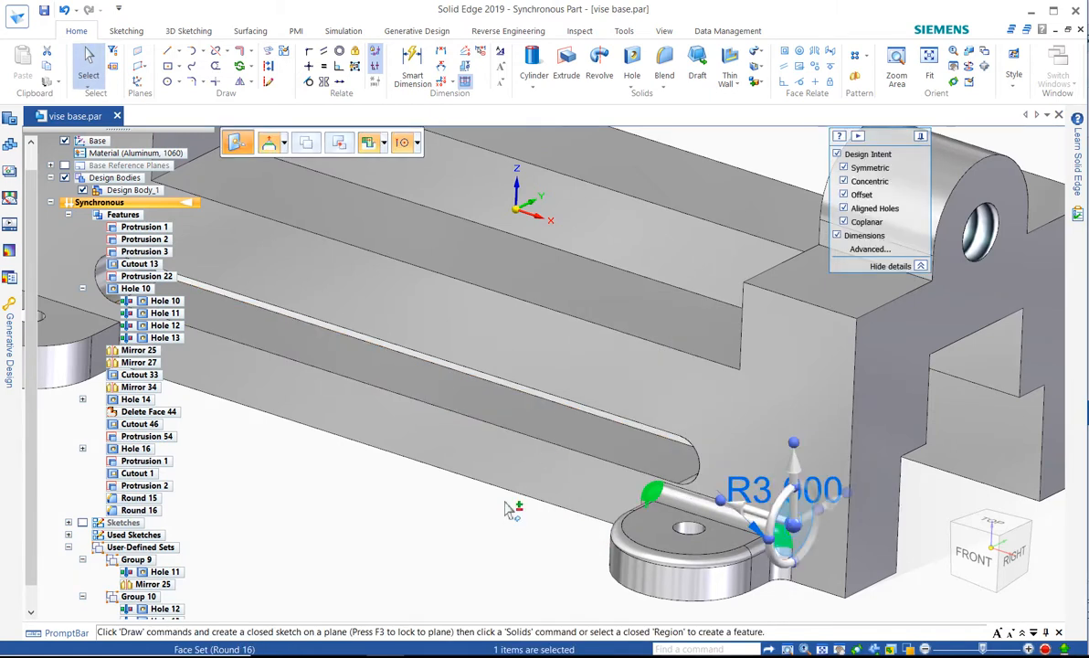
pyautogui.press('Escape')
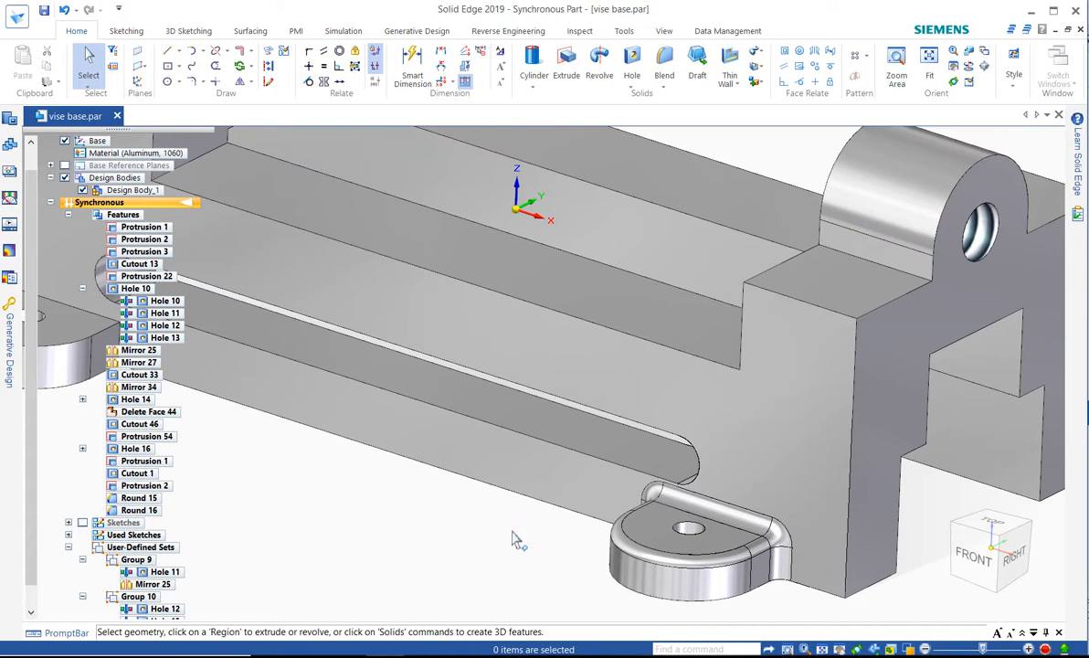
# Start a 7.2 mm round using Chain selection on the edge where the cylindrical boss meets the body's front side face
pyautogui.scroll(-3, 653, 587)
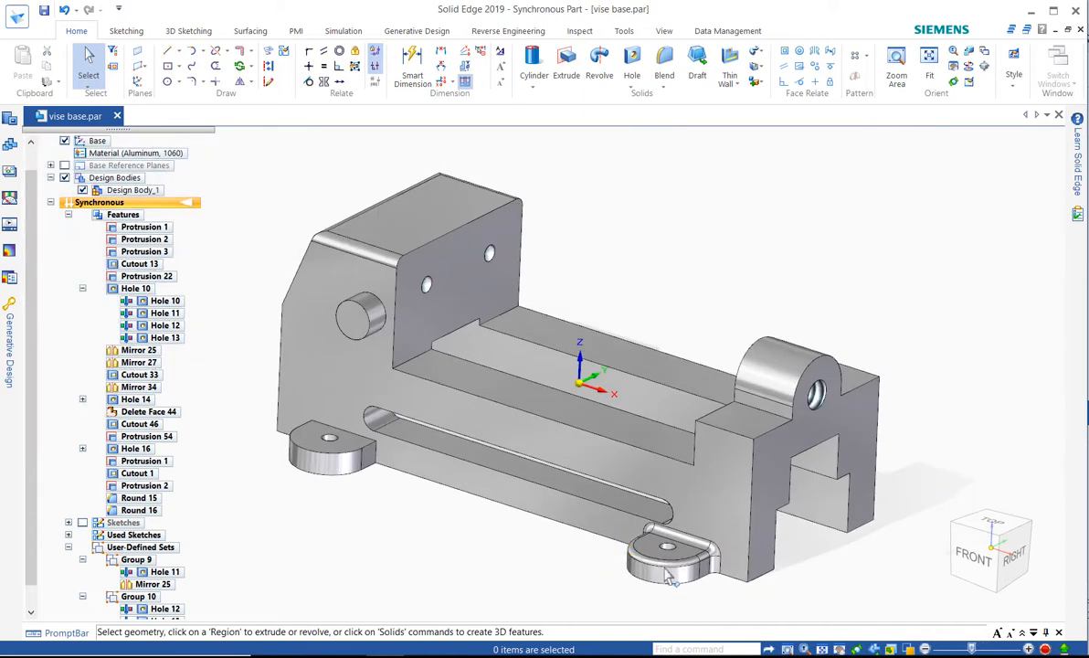
pyautogui.scroll(3, 347, 239)
pyautogui.scroll(2, 340, 302)
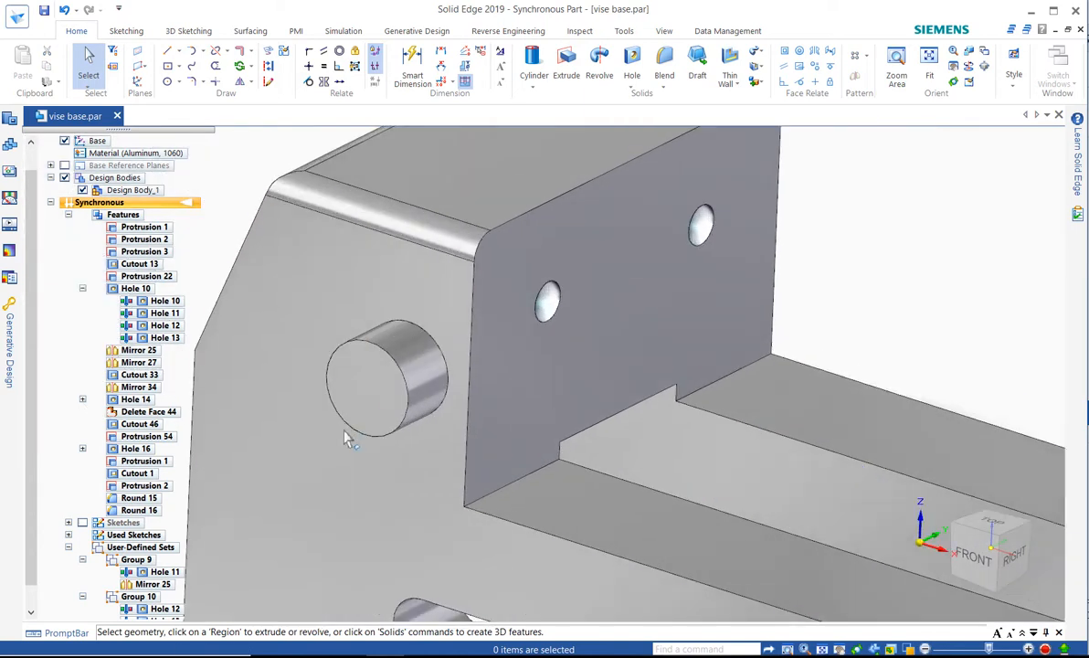
pyautogui.rightClick(811, 336)
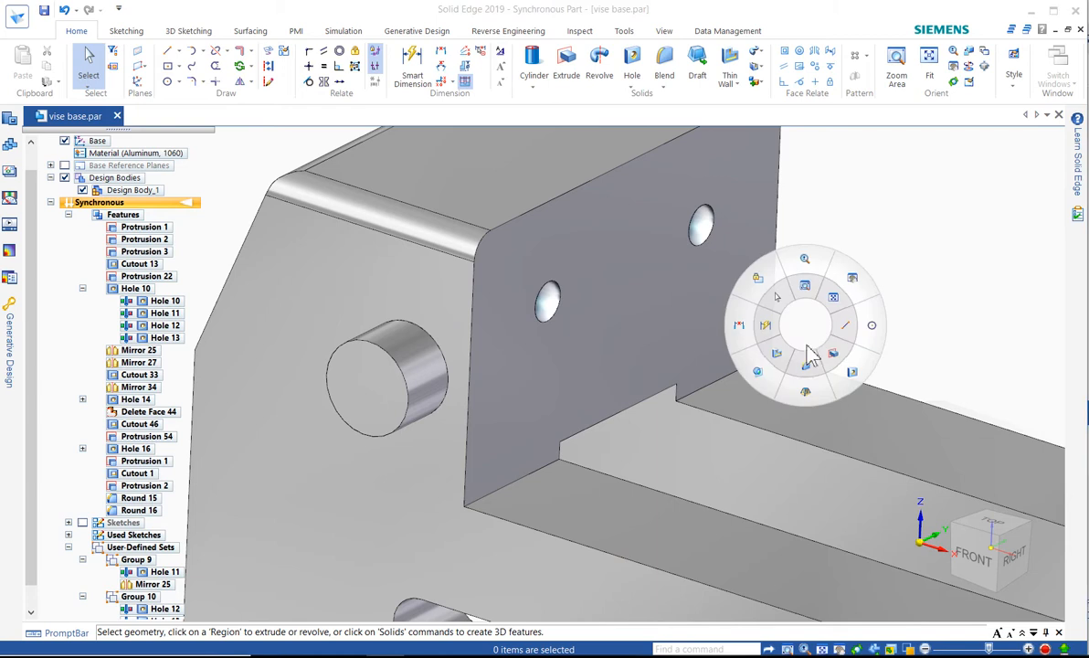
pyautogui.click(788, 363)
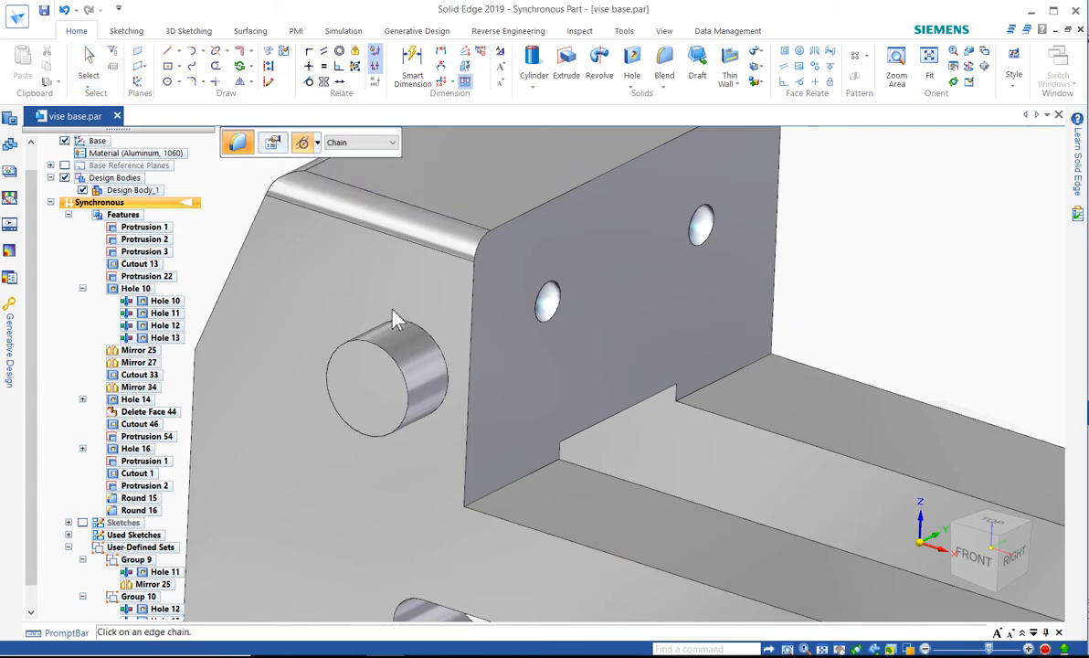
pyautogui.click(423, 333)
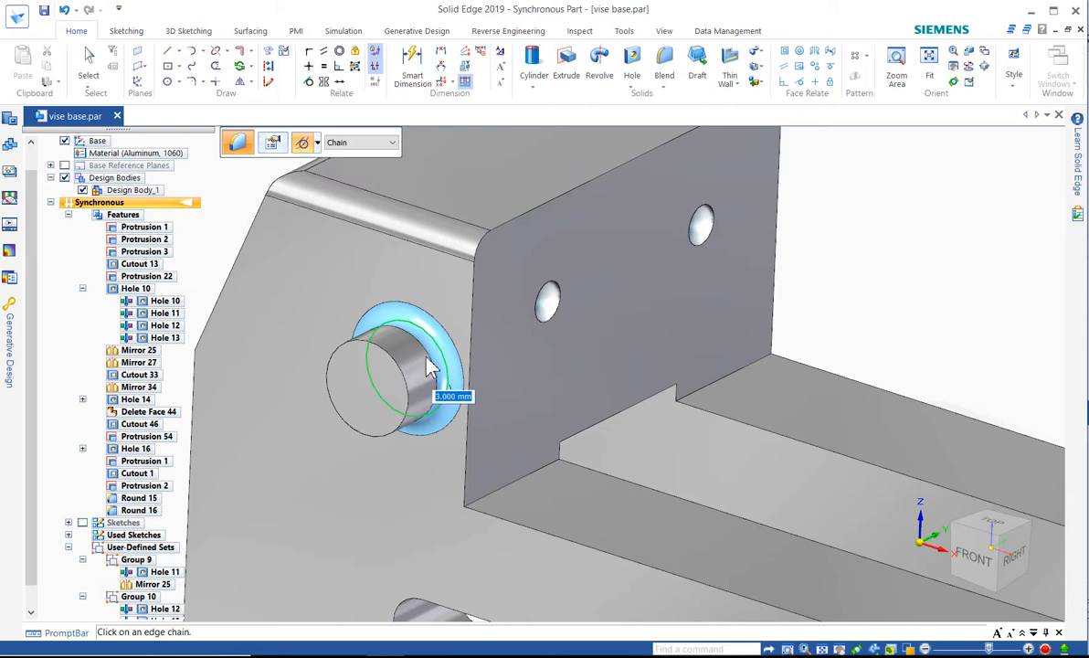
pyautogui.scroll(12, 443, 400)
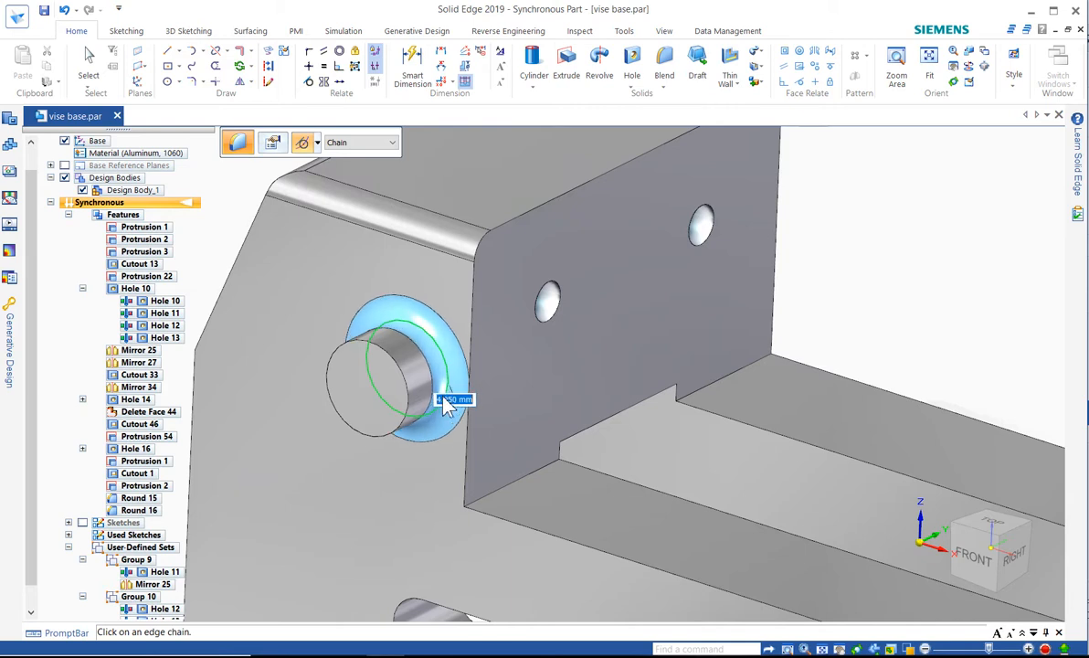
pyautogui.scroll(2, 443, 397)
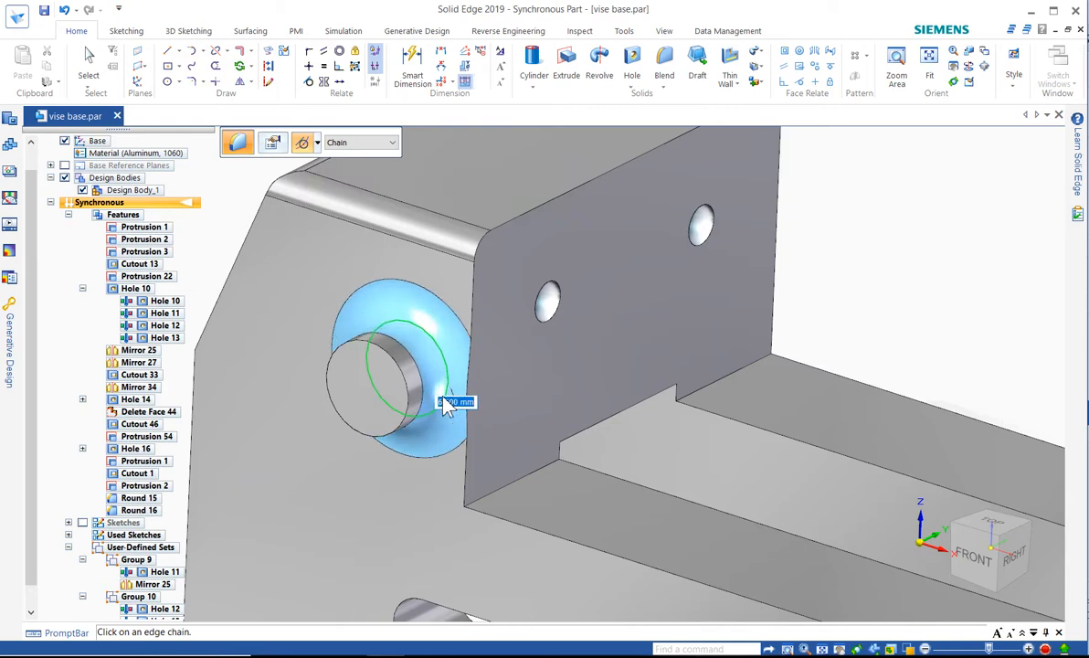
pyautogui.scroll(-3, 442, 395)
pyautogui.scroll(-1, 440, 408)
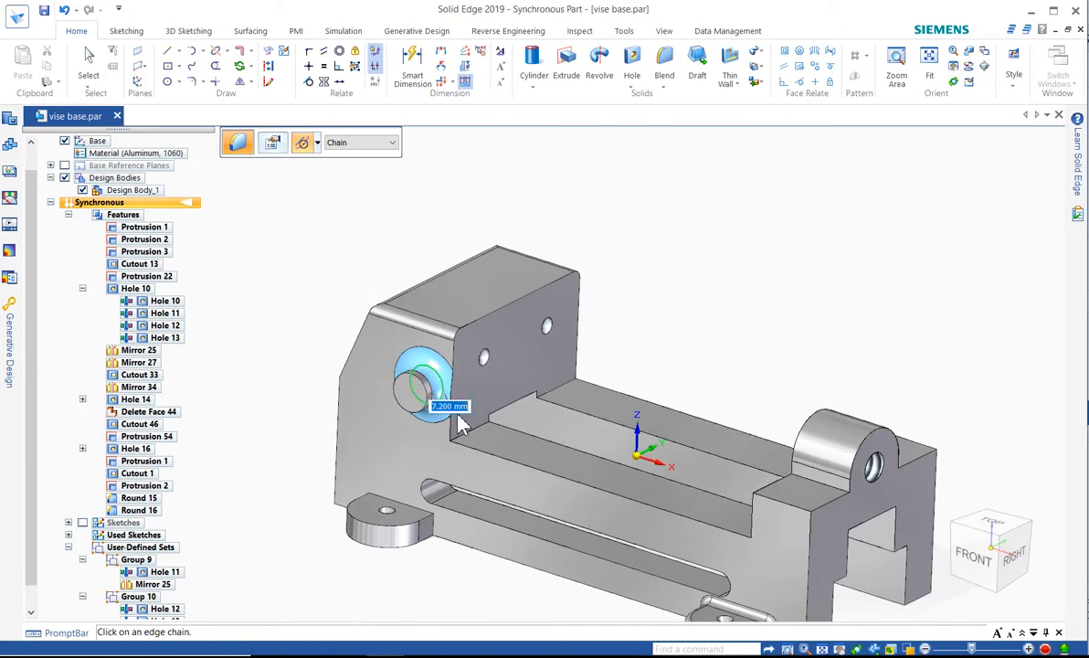
pyautogui.scroll(5, 443, 413)
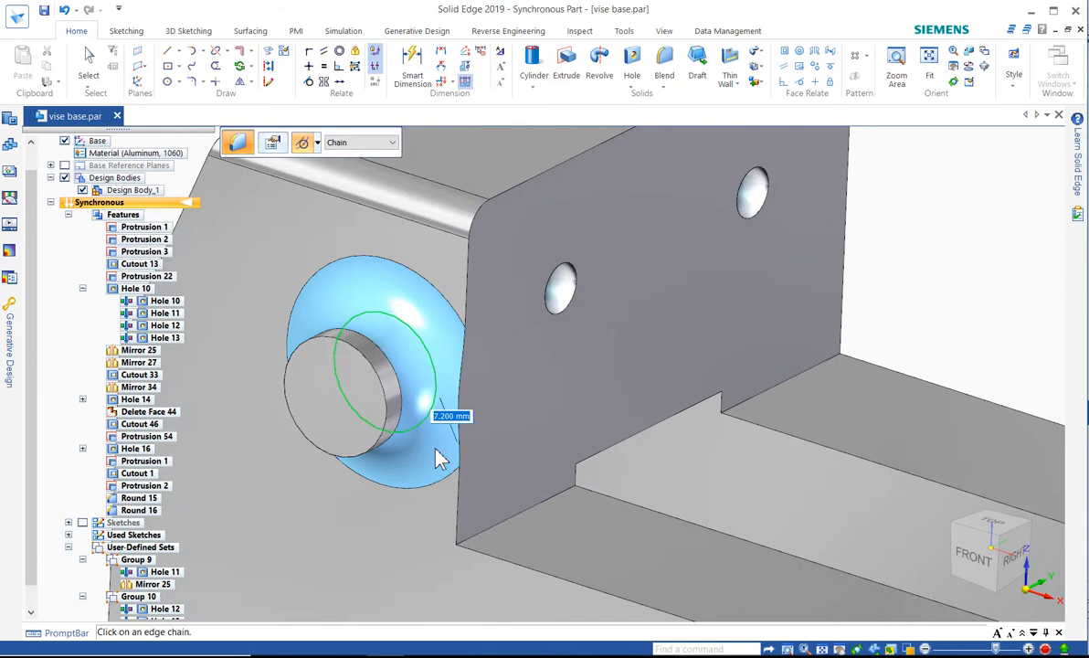
# Set the boss round's parameters to roll along sharp edges
pyautogui.click(271, 147)
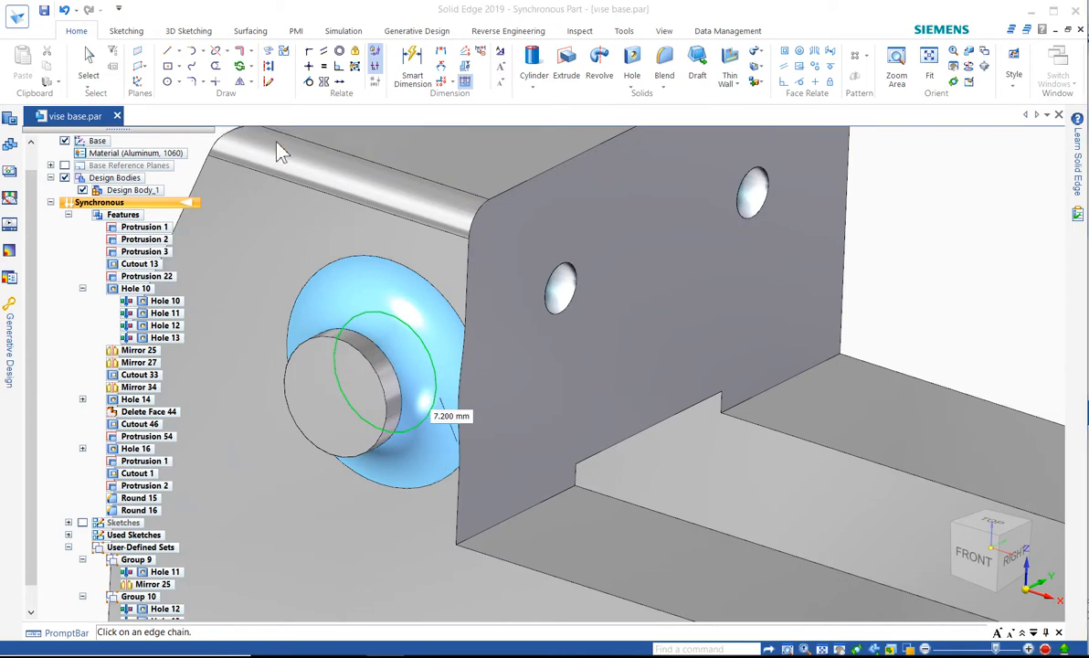
pyautogui.click(241, 138)
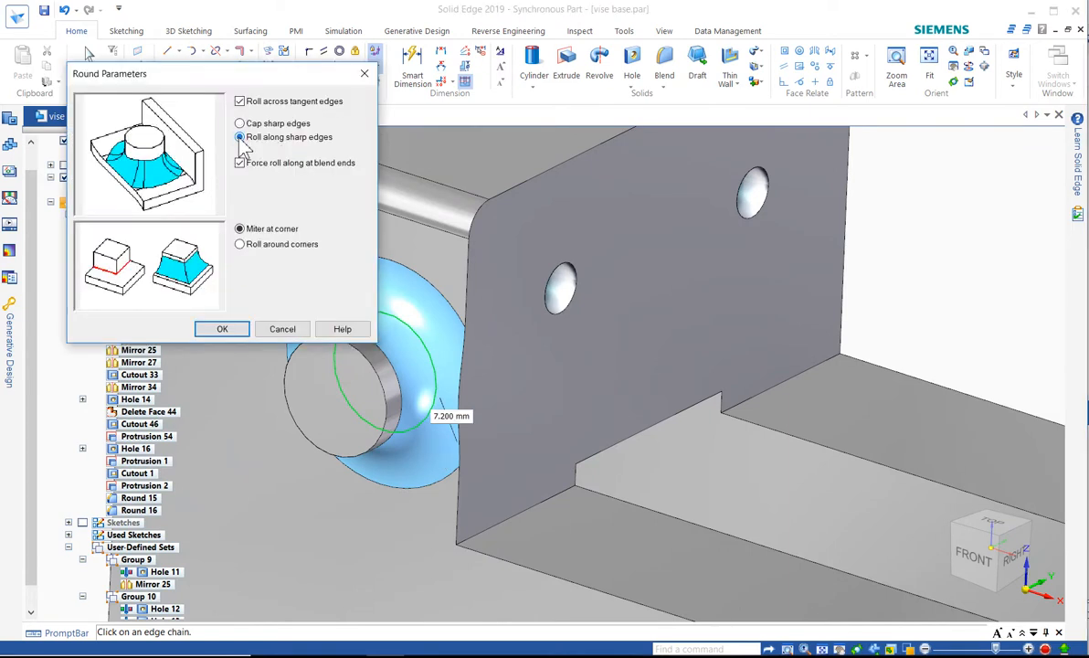
pyautogui.click(224, 330)
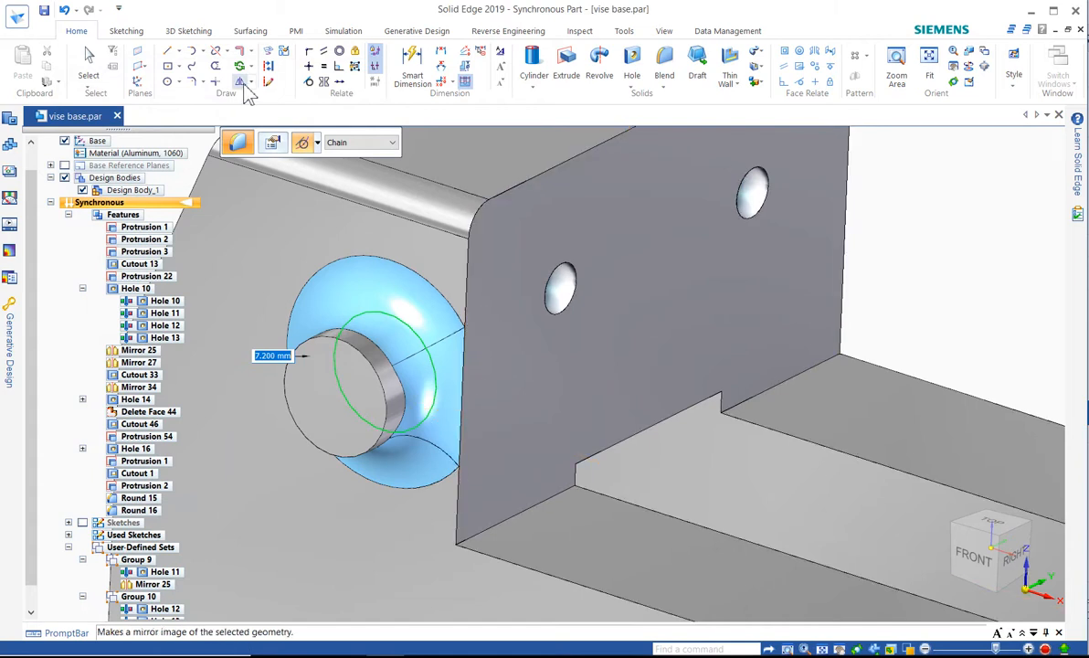
# Set the boss round's parameters to cap sharp edges, accept the round and end the Round command
pyautogui.click(272, 144)
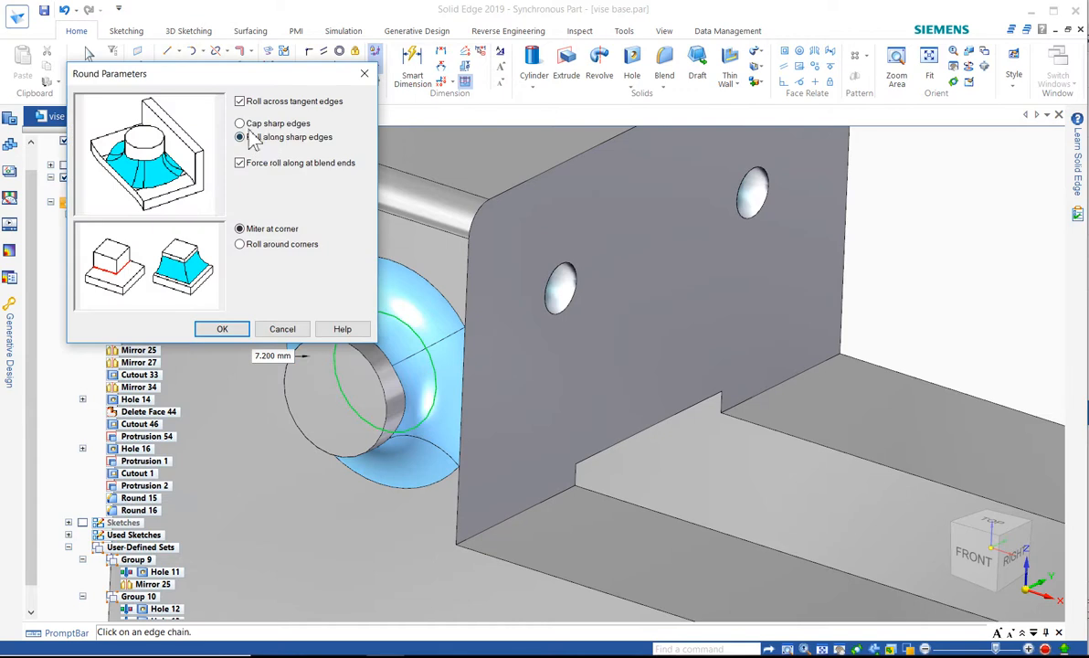
pyautogui.click(259, 126)
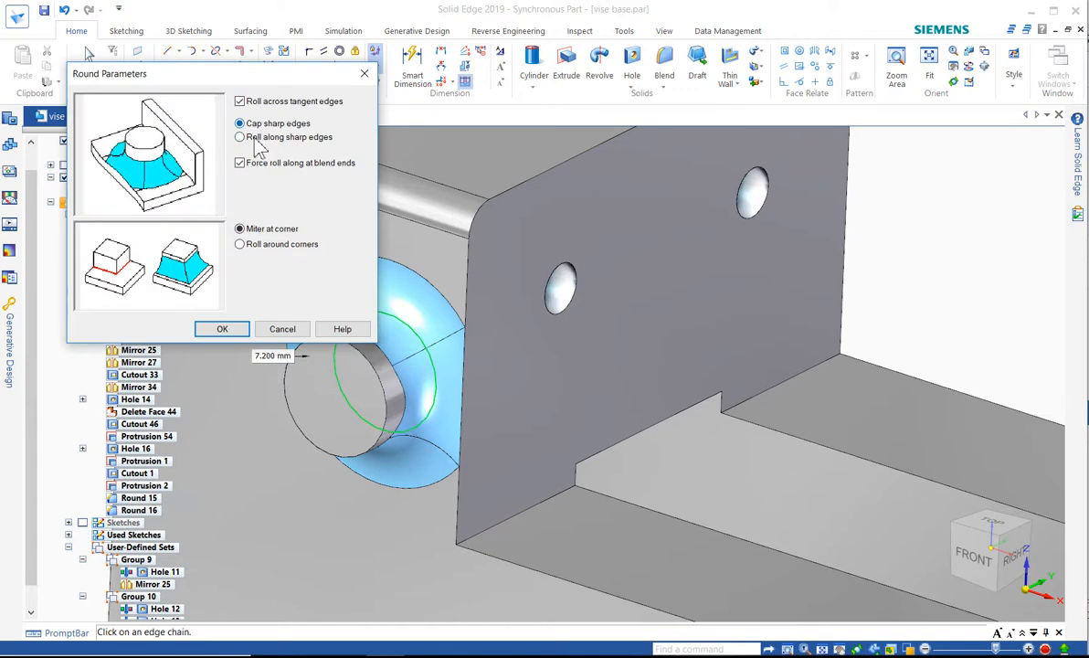
pyautogui.click(258, 141)
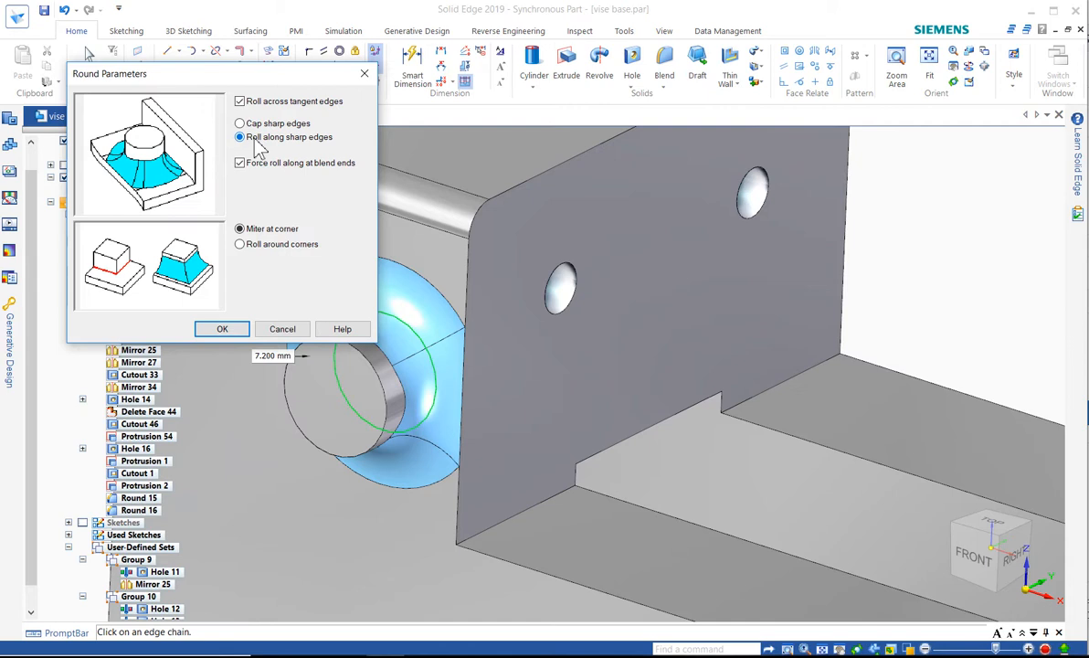
pyautogui.click(239, 124)
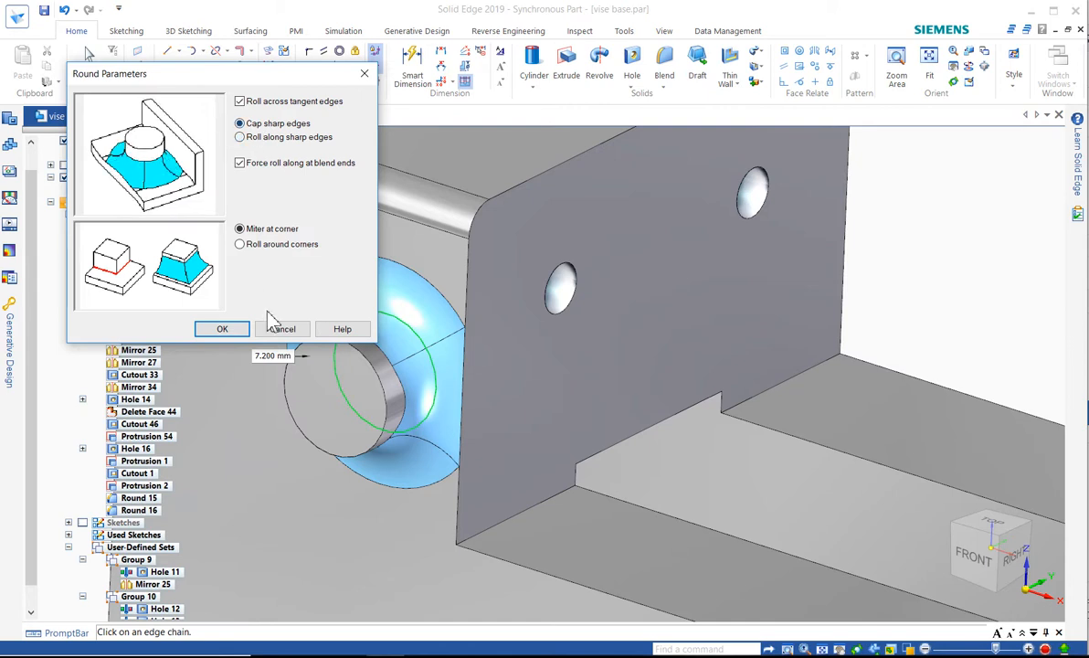
pyautogui.click(227, 332)
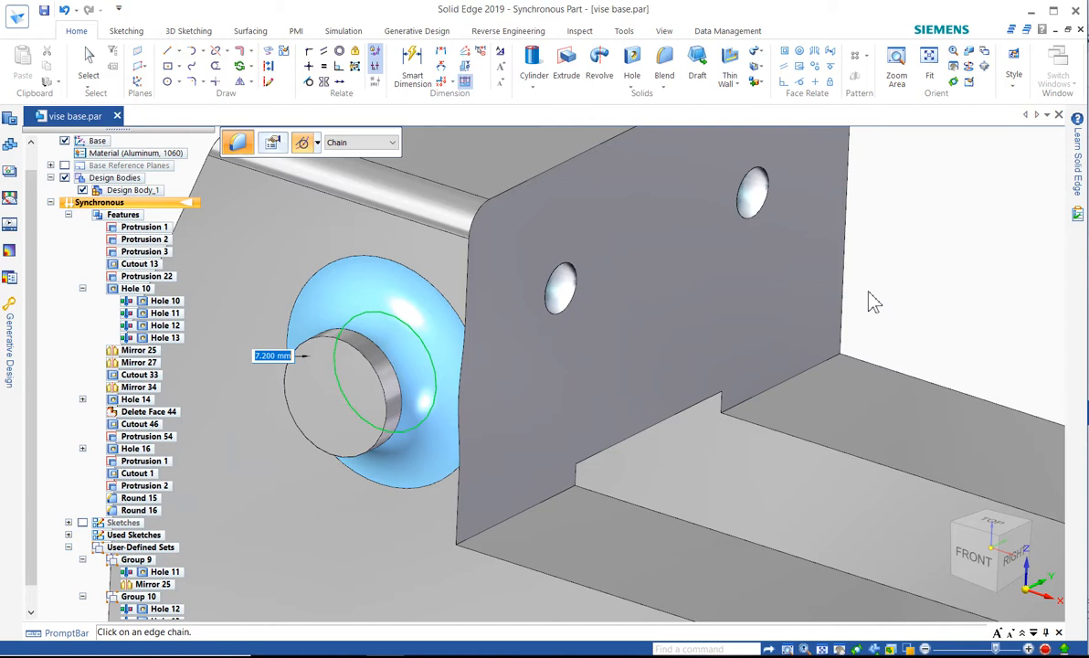
pyautogui.press('Return')
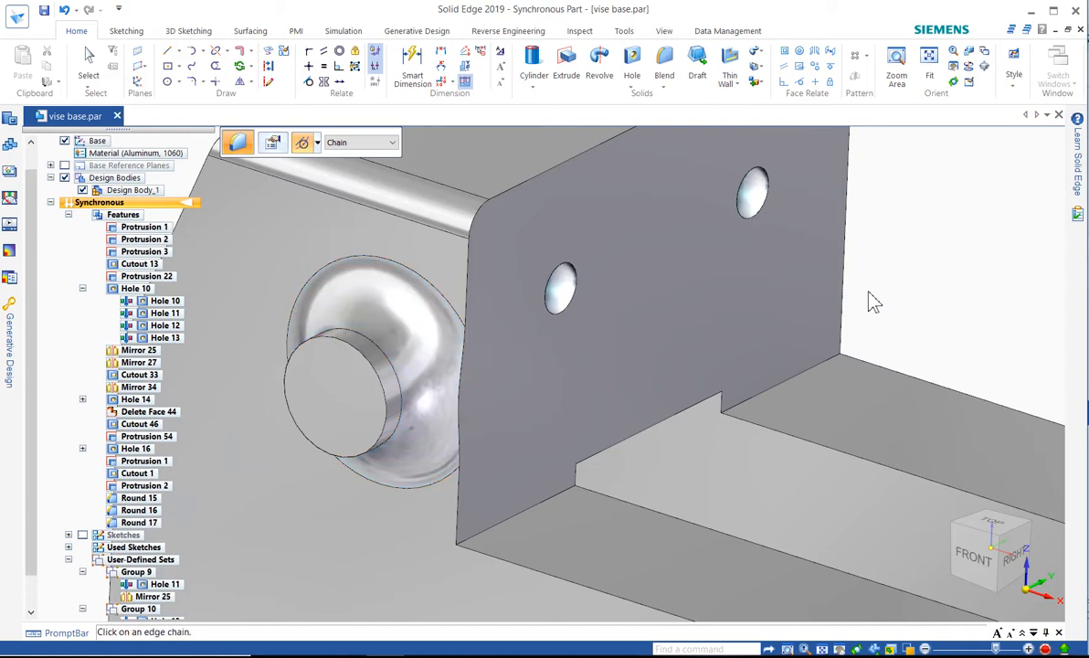
pyautogui.scroll(-3, 853, 306)
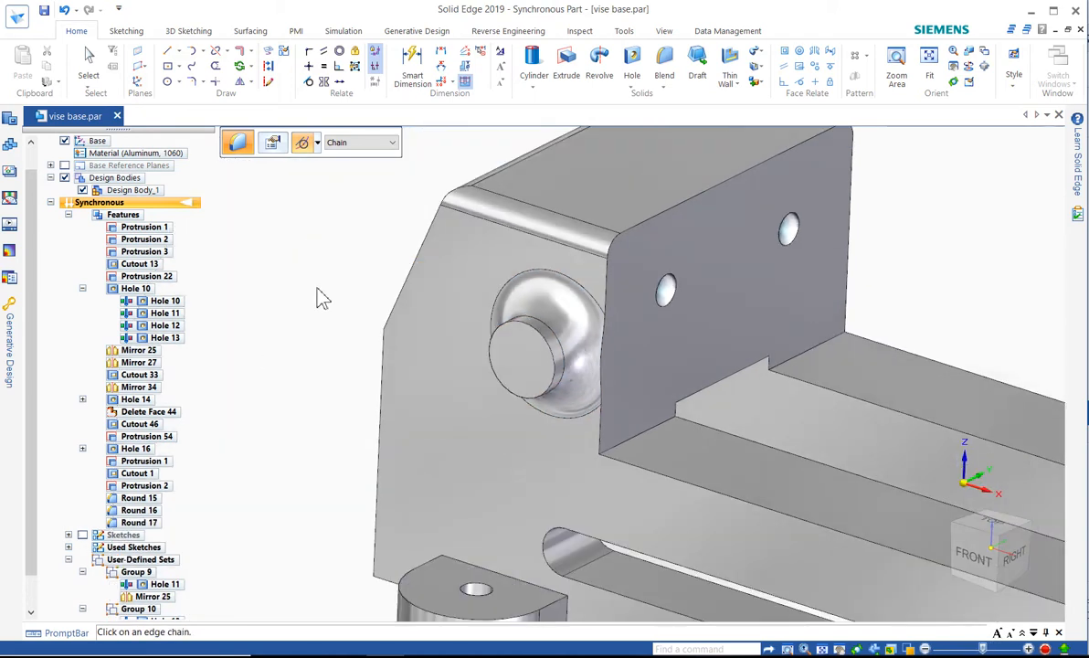
pyautogui.scroll(-3, 320, 297)
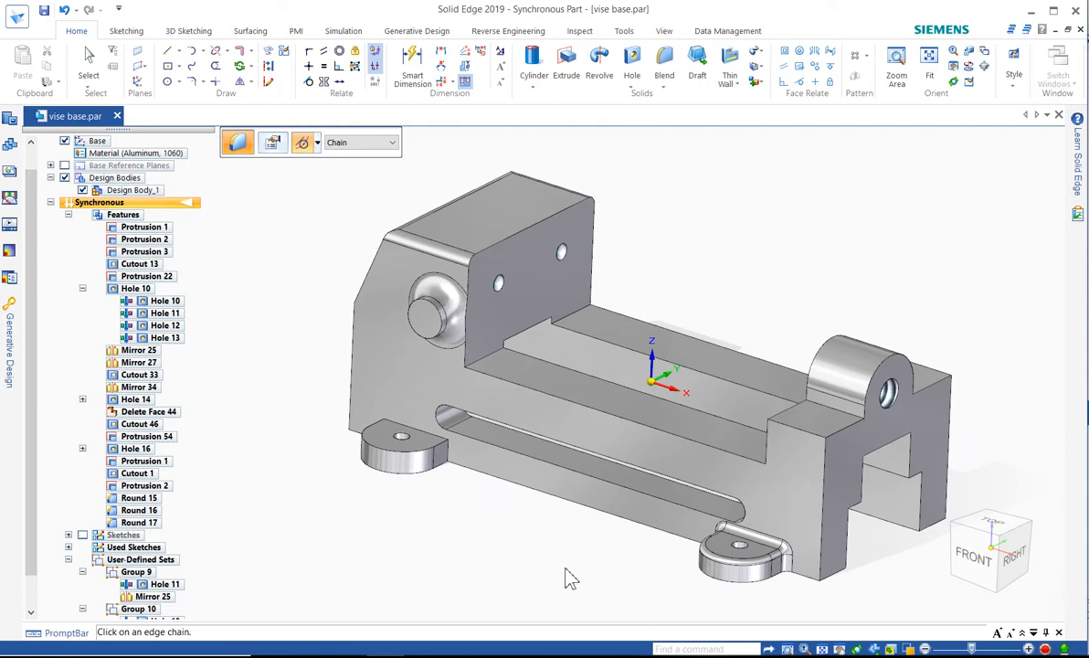
pyautogui.scroll(3, 761, 618)
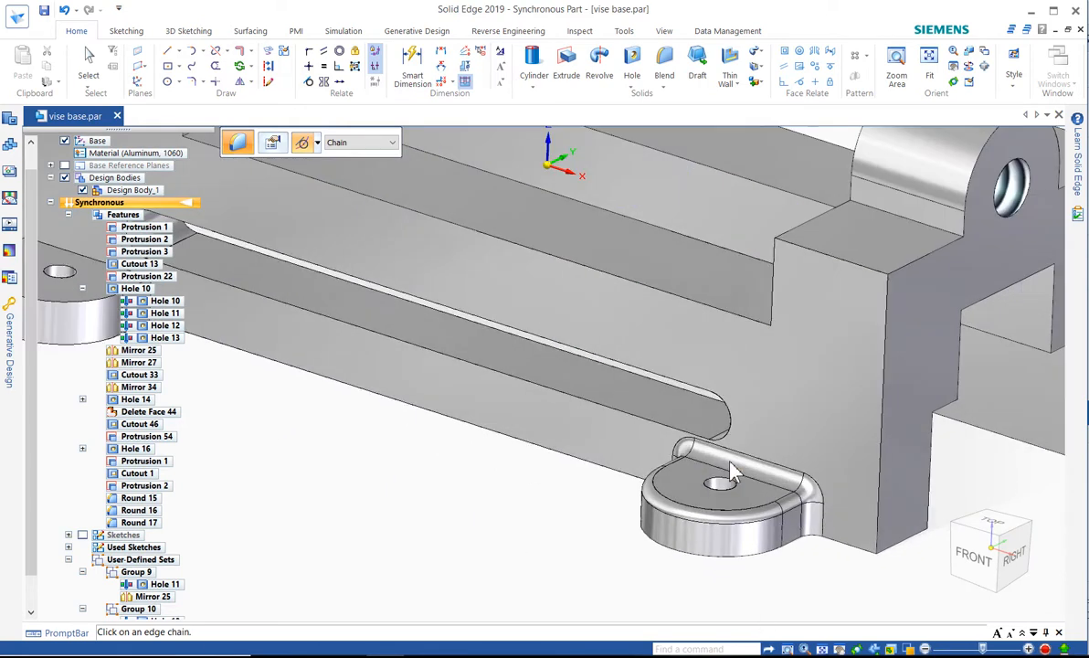
pyautogui.press('Escape')
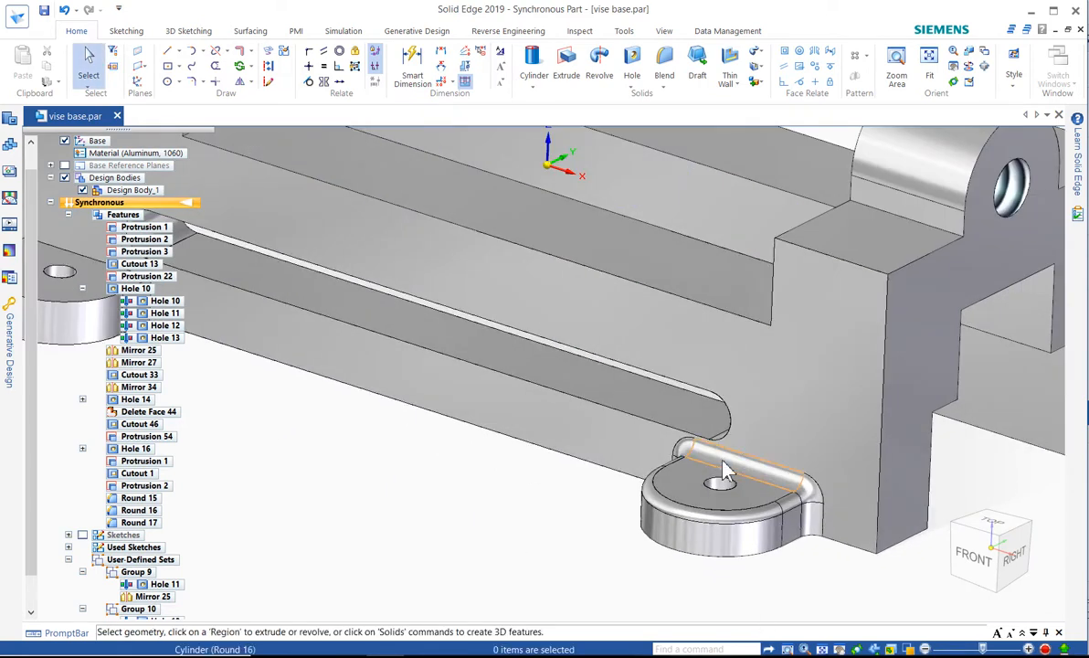
# Delete only the straight round face between the mounting ear's top and the body, and undo that deletion
pyautogui.click(724, 471)
pyautogui.press('Escape')
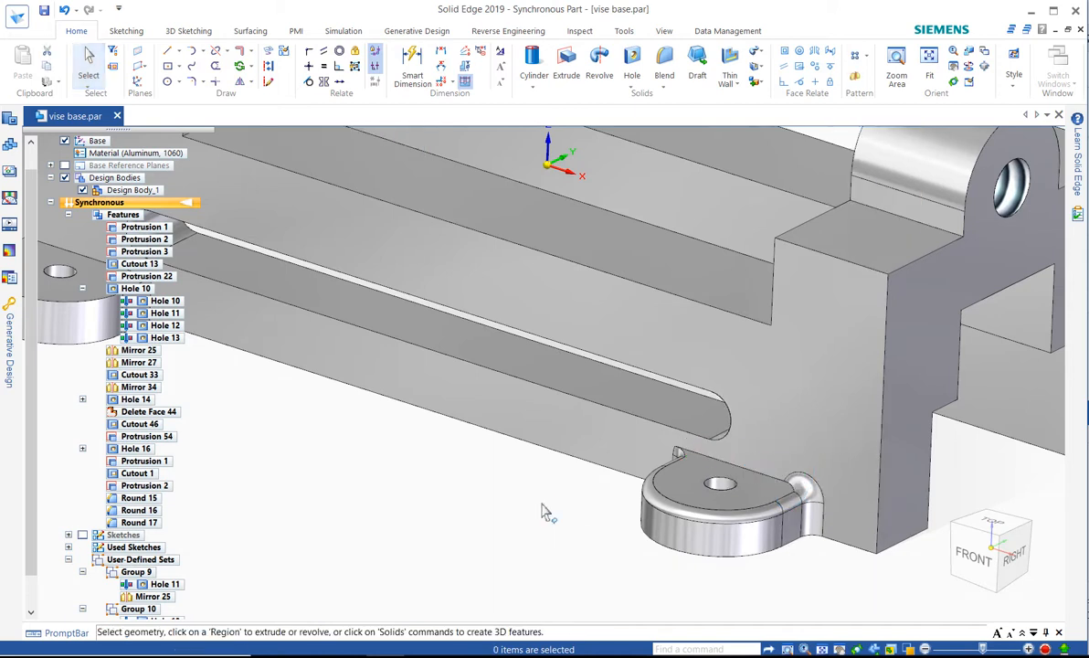
pyautogui.scroll(2, 517, 478)
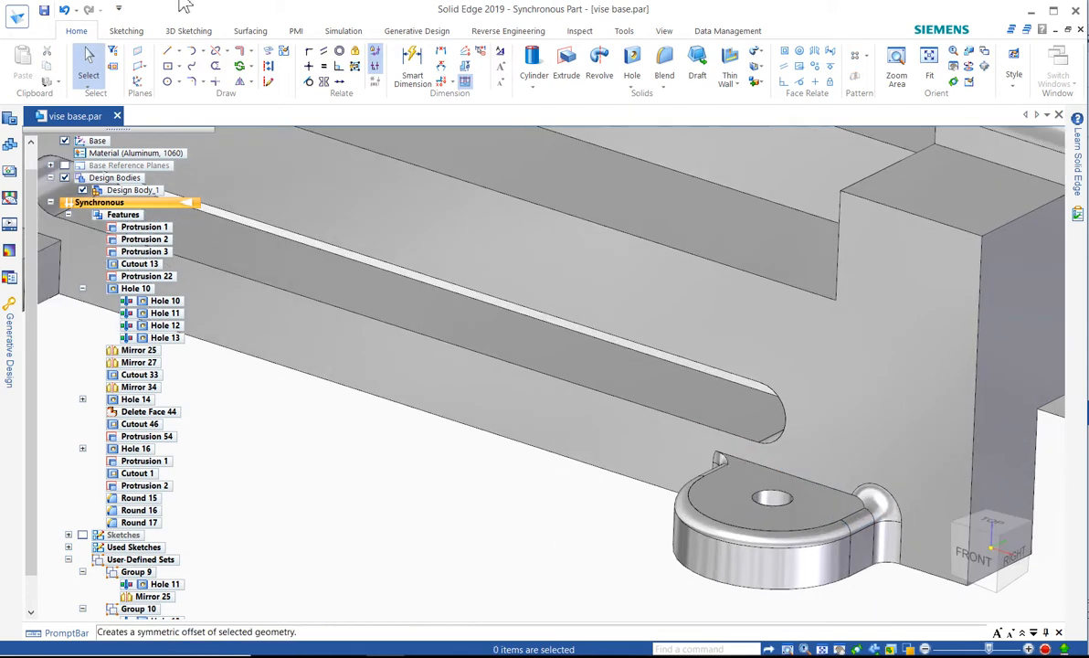
pyautogui.click(65, 10)
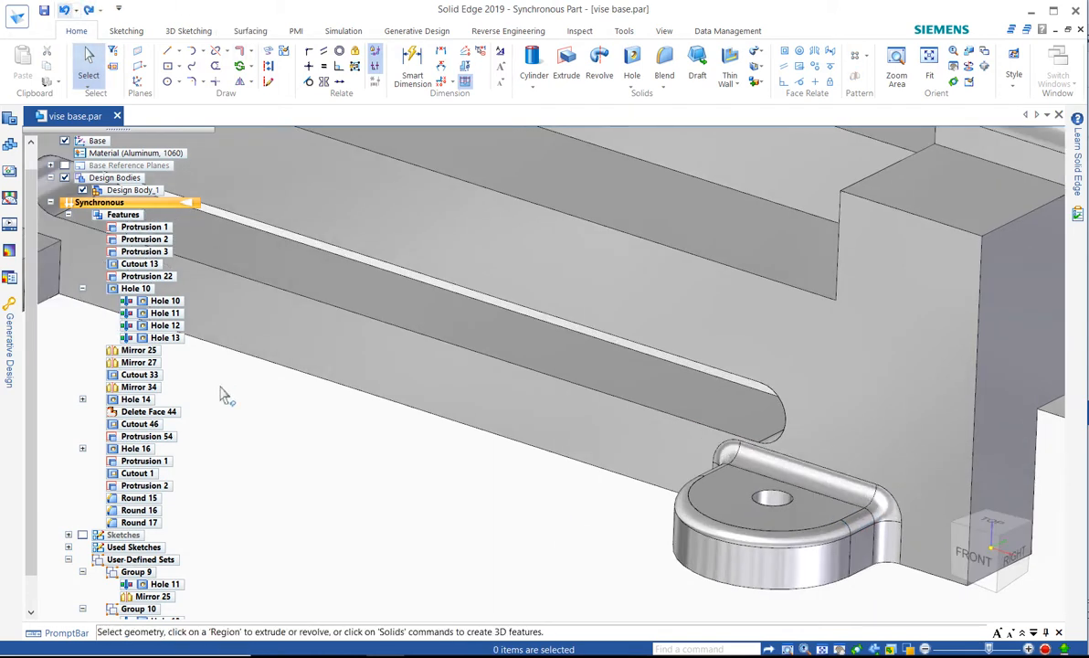
# Delete the mounting ear's entire Round 16 feature
pyautogui.click(139, 511)
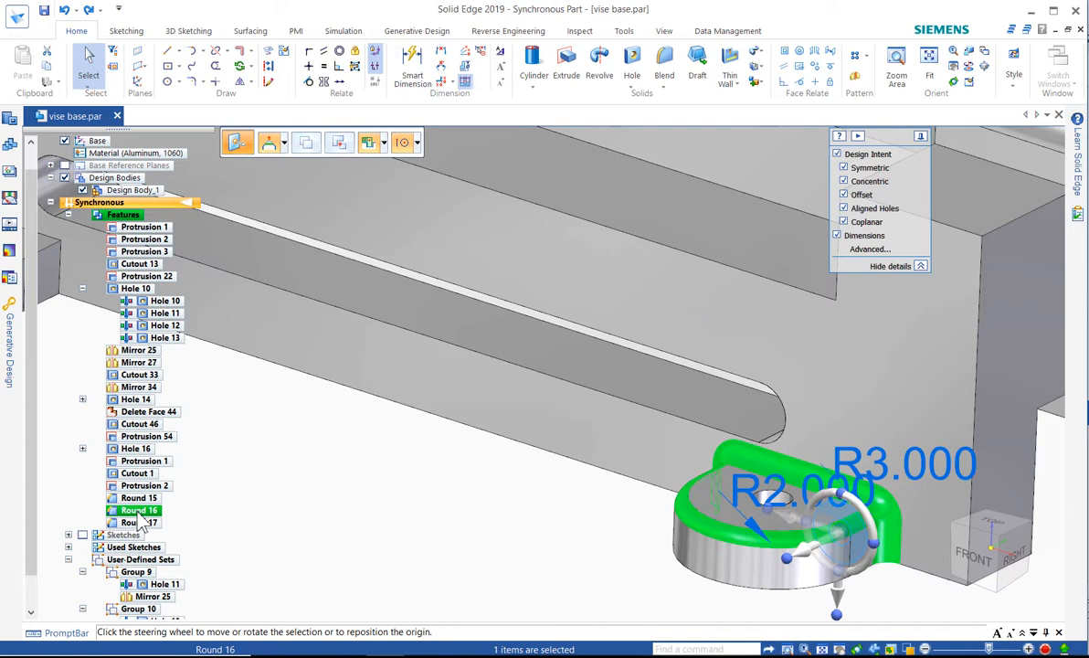
pyautogui.press('Delete')
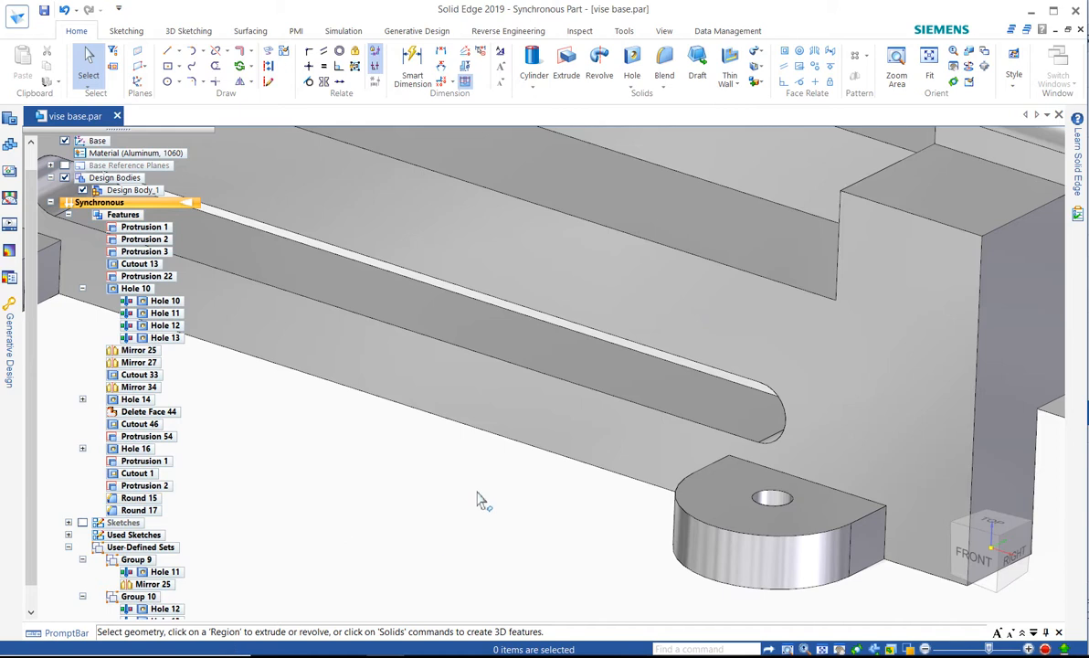
# Transition the vise base from the synchronous to the ordered environment and start the Round command
pyautogui.rightClick(138, 209)
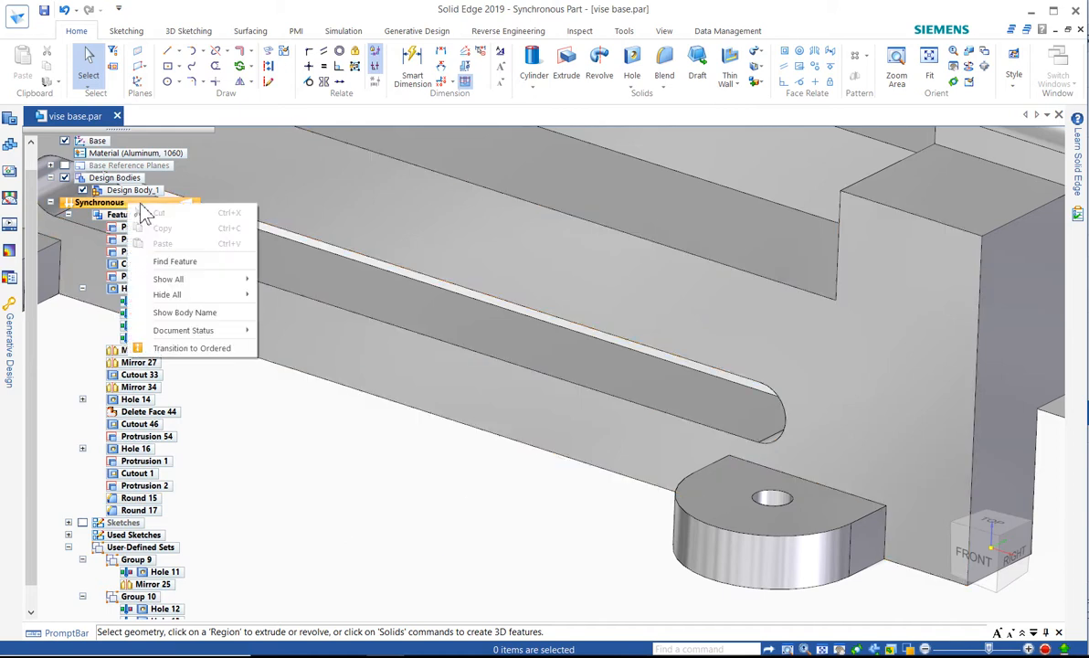
pyautogui.click(192, 349)
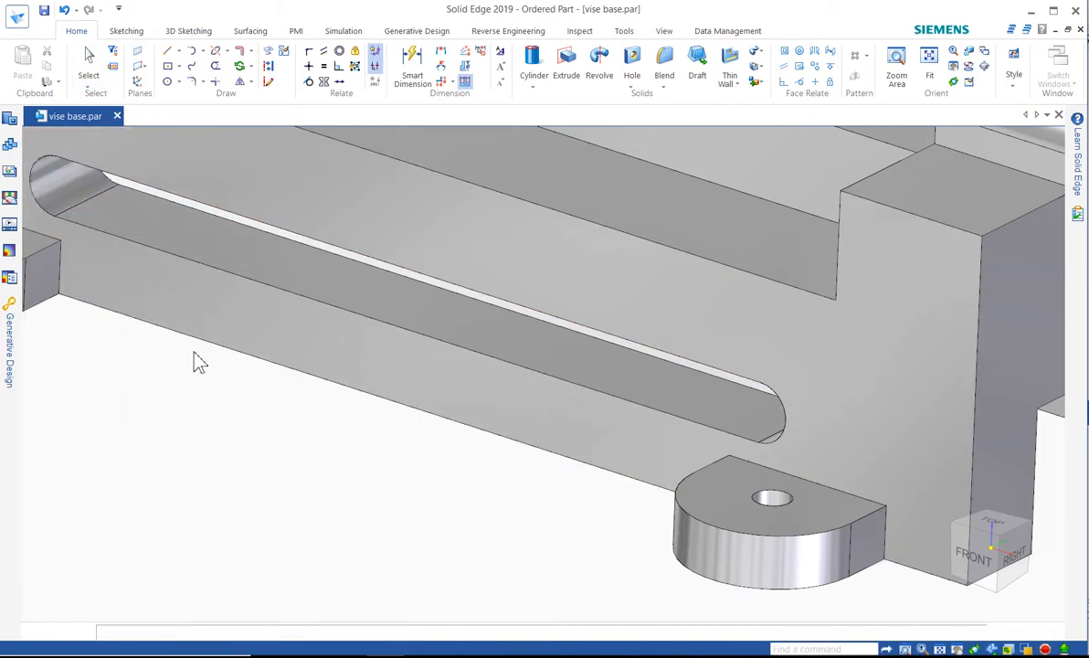
pyautogui.scroll(-2, 563, 467)
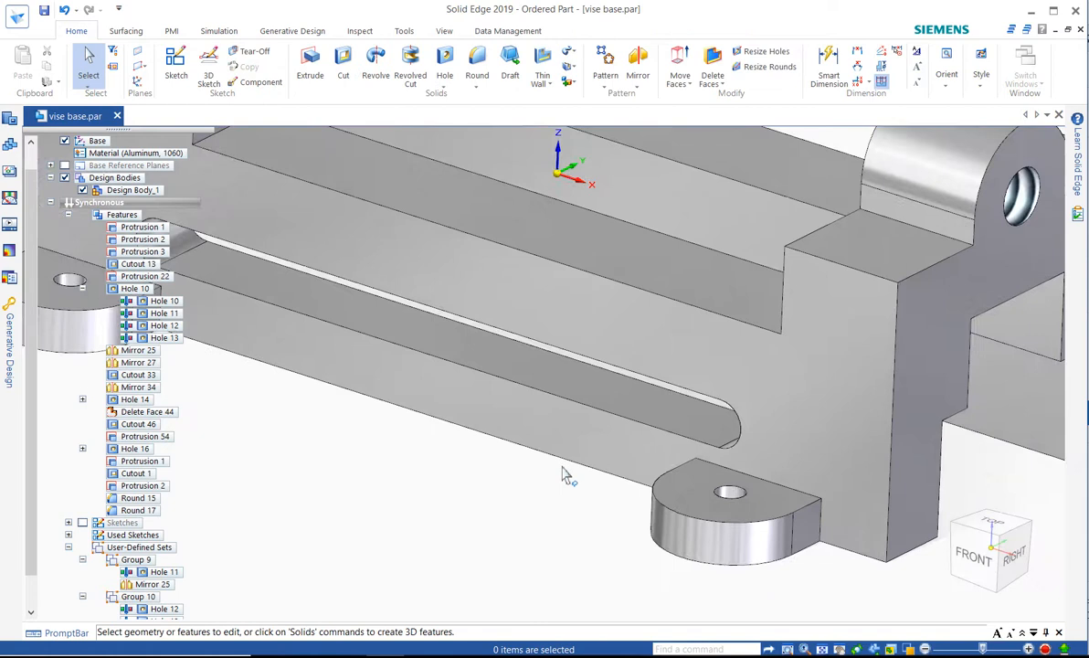
pyautogui.scroll(-1, 563, 475)
pyautogui.rightClick(529, 500)
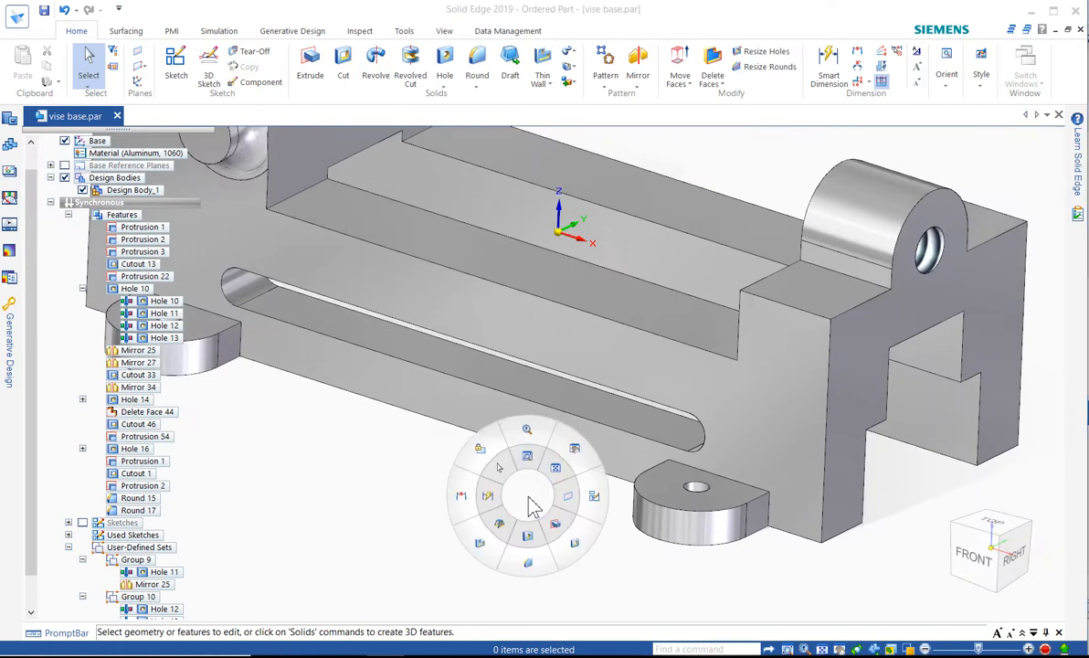
pyautogui.click(532, 567)
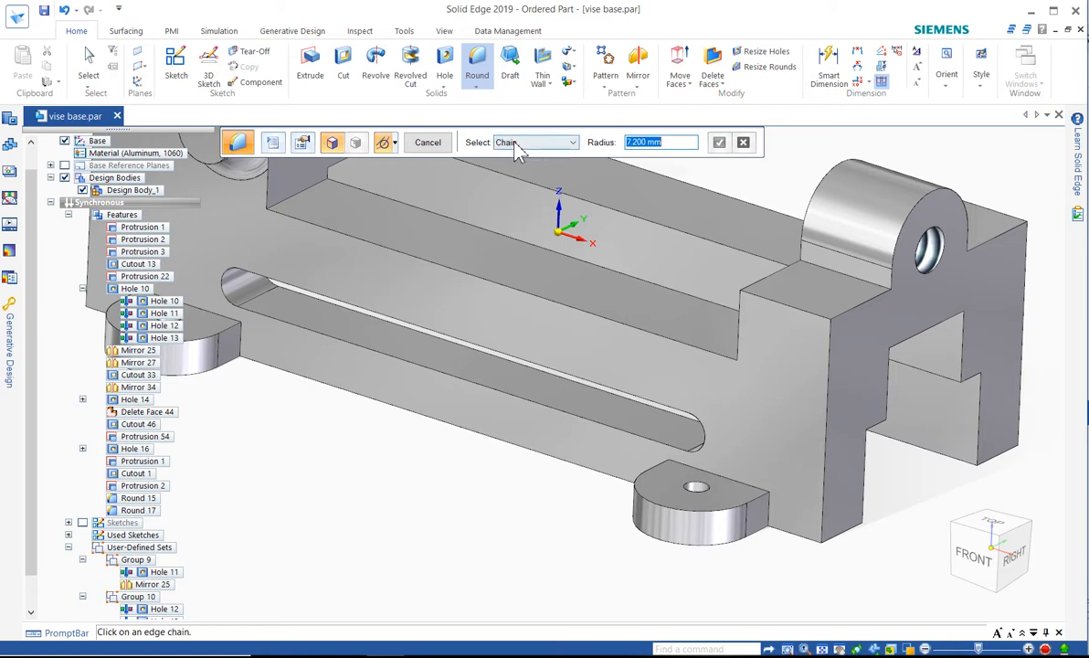
# Try a 1 mm round with the edge selection type set to All Fillets
pyautogui.write('1')
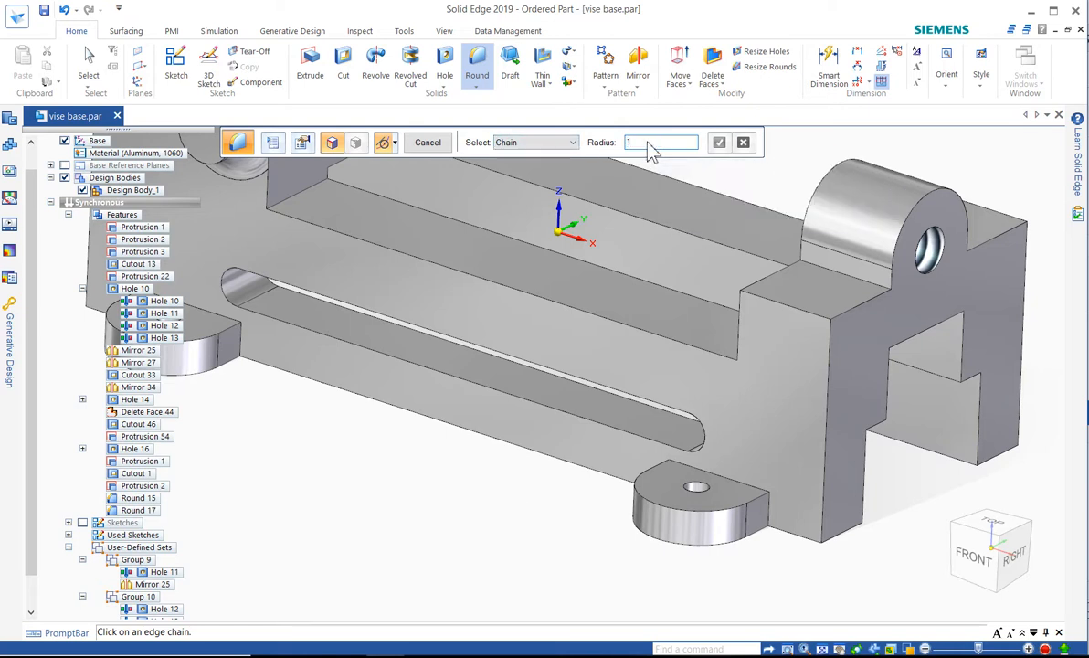
pyautogui.press('Return')
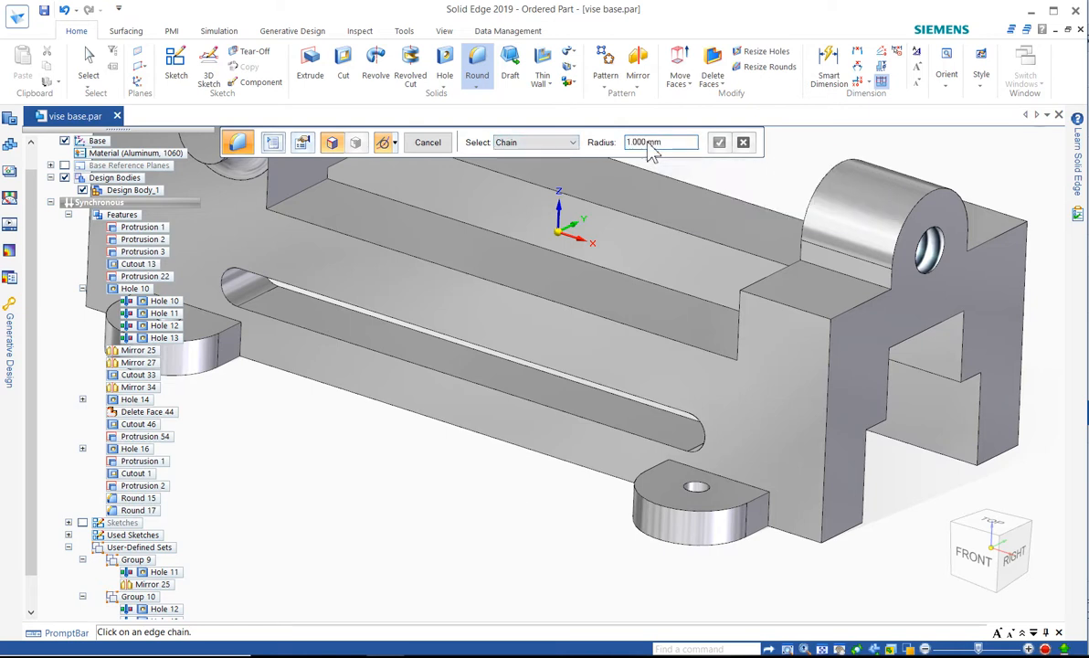
pyautogui.click(534, 143)
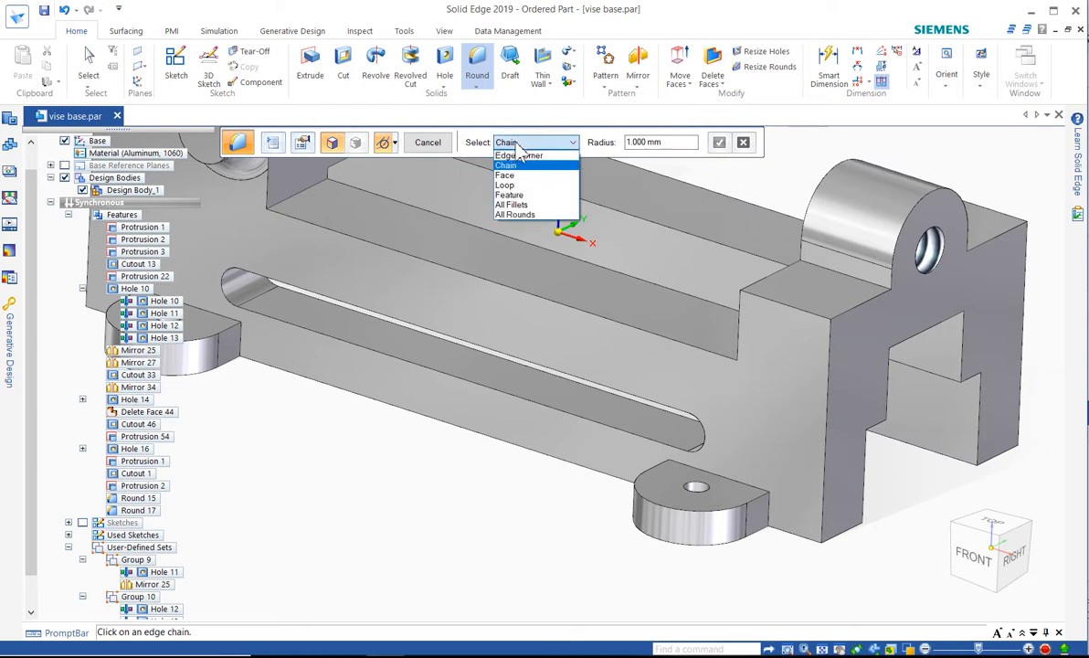
pyautogui.click(521, 206)
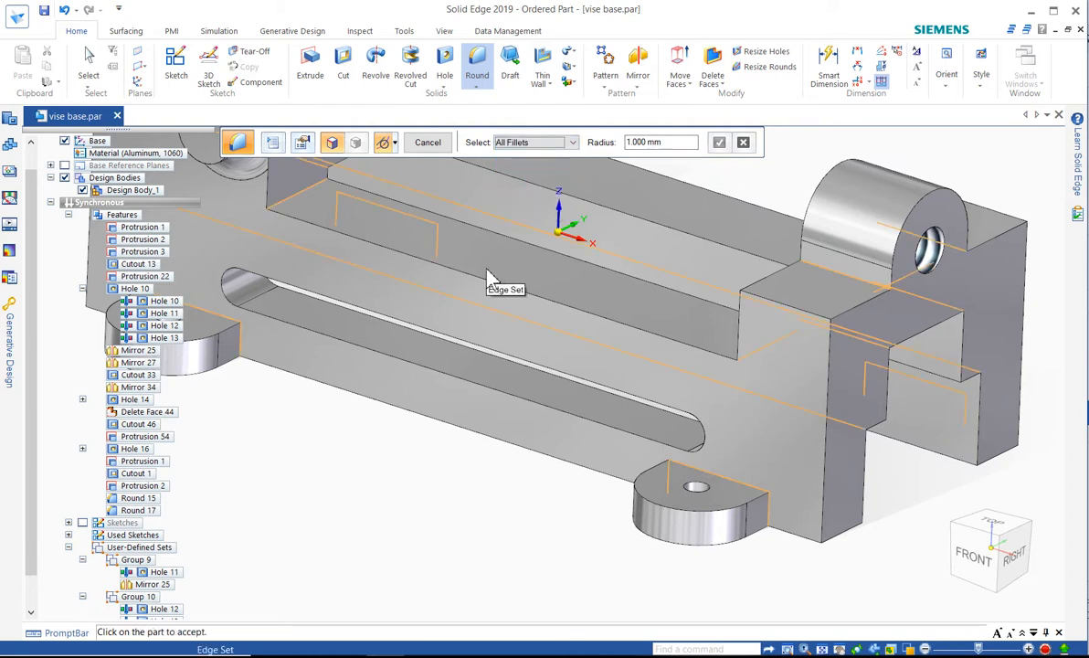
# Try a 1 mm round on the whole part with the All Rounds selection type and discard that selection
pyautogui.click(519, 142)
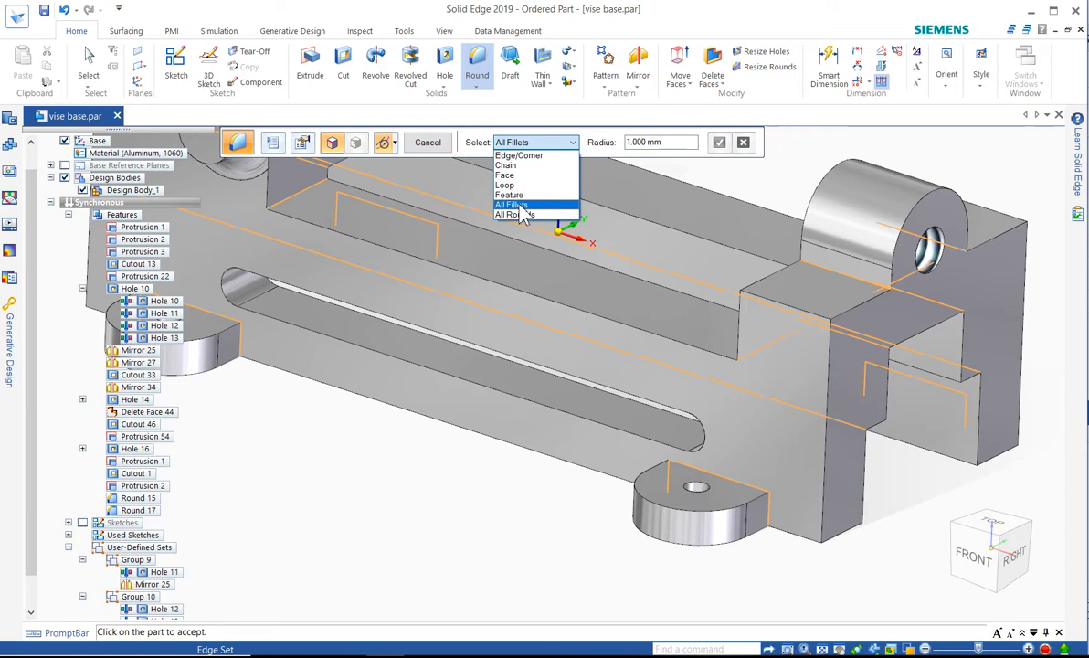
pyautogui.click(517, 214)
pyautogui.click(487, 287)
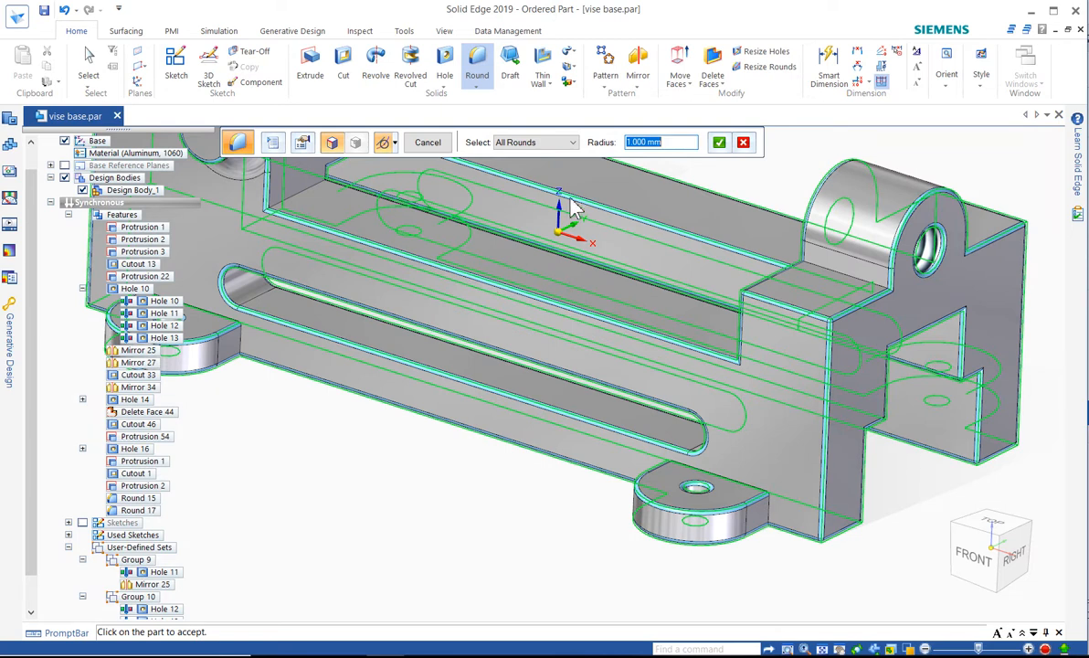
pyautogui.click(744, 144)
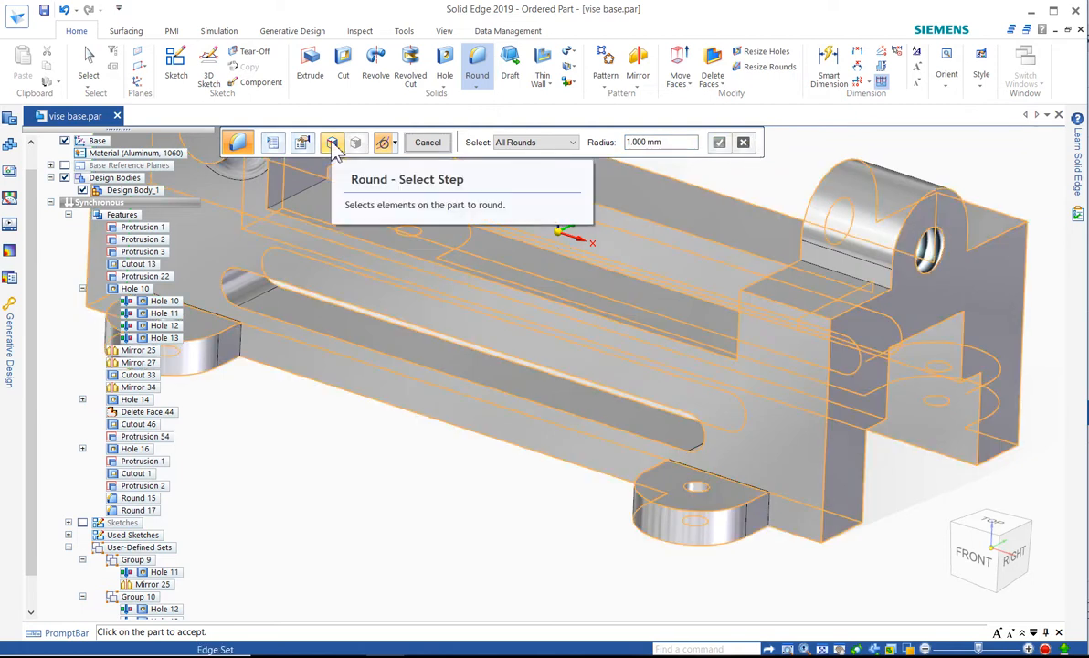
# Set the selection type to Edge/Corner and round the straight edge between the front mounting ear's top and the body with a 5 mm radius
pyautogui.click(535, 142)
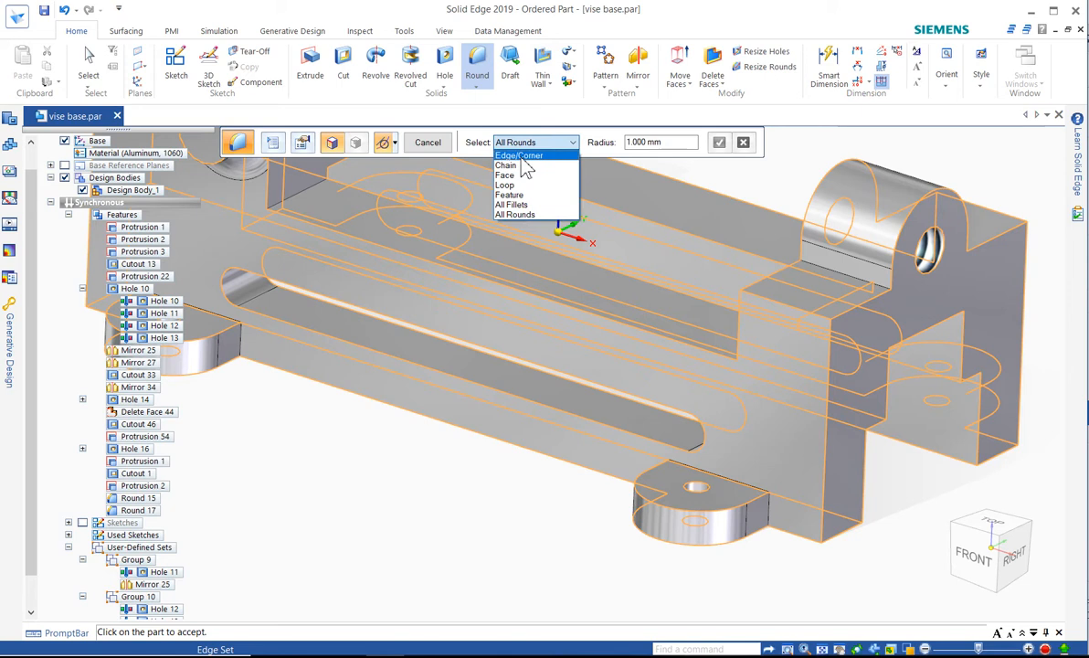
pyautogui.click(521, 156)
pyautogui.scroll(2, 566, 510)
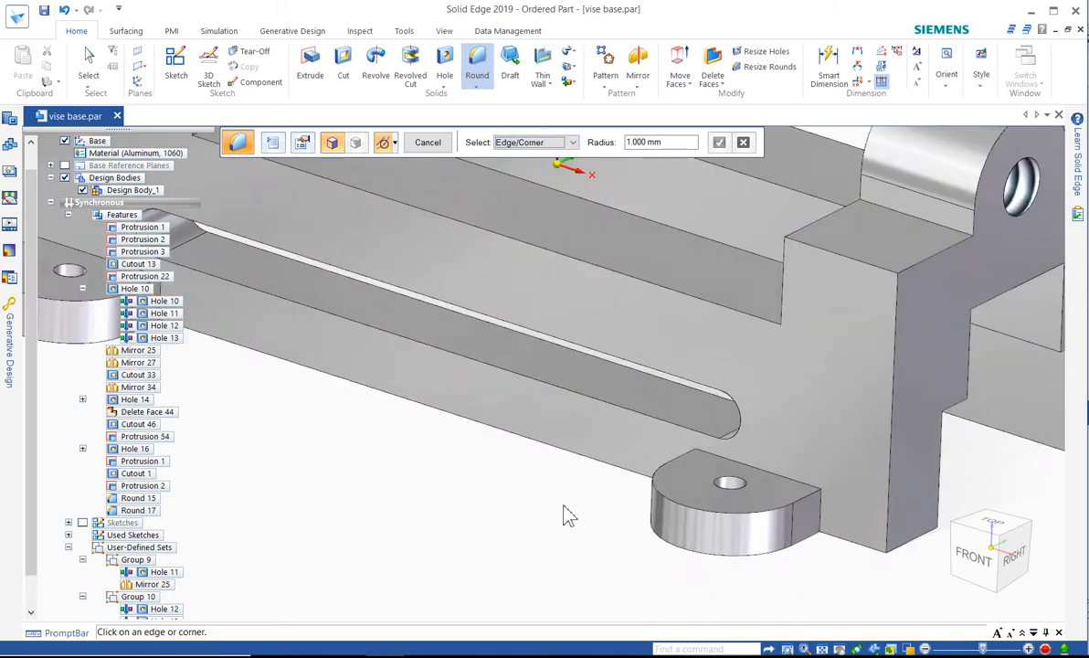
pyautogui.scroll(-2, 535, 523)
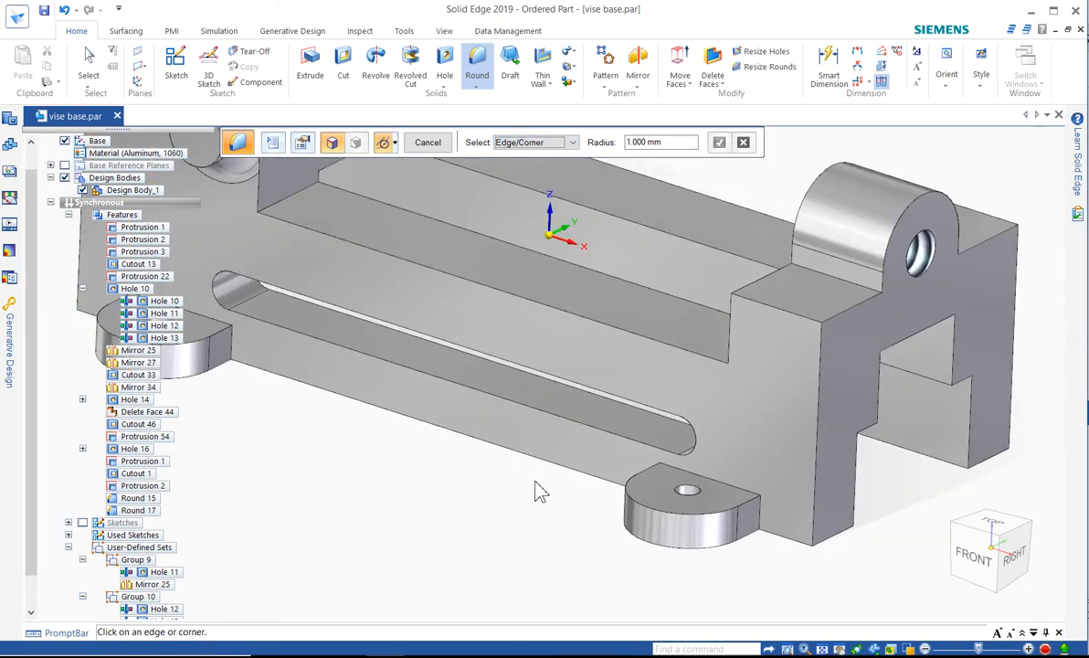
pyautogui.click(704, 478)
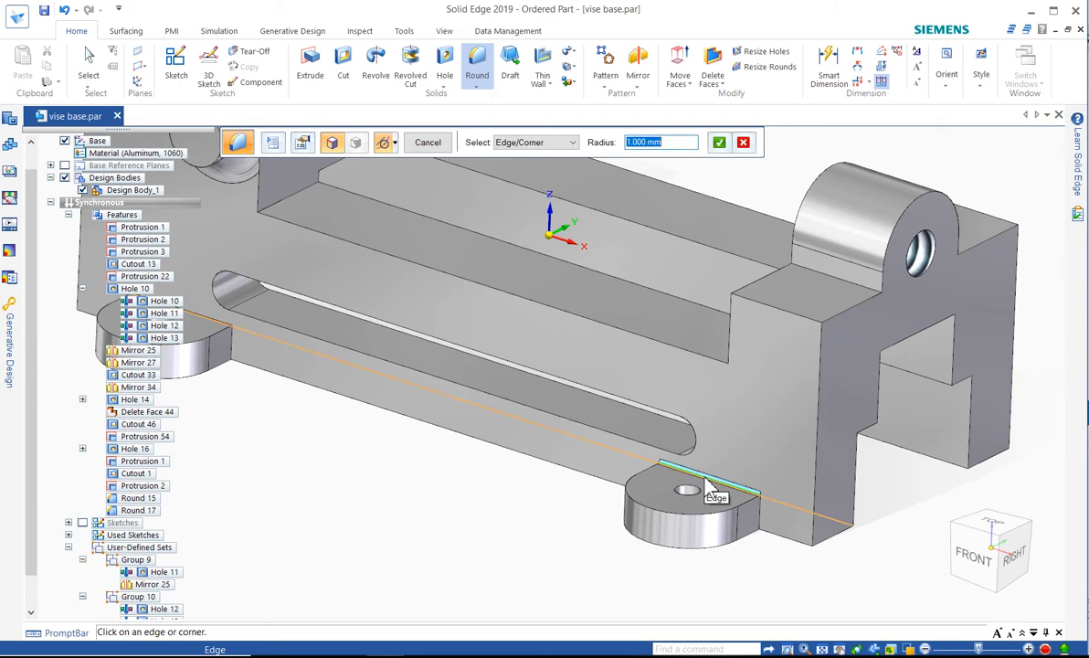
pyautogui.write('5')
pyautogui.press('Return')
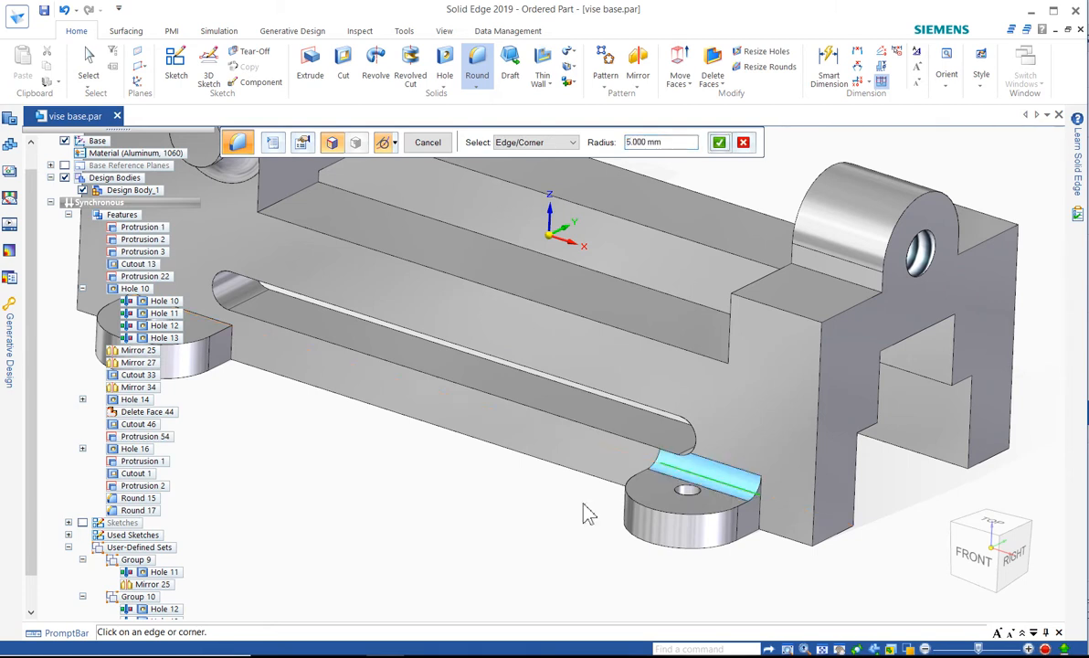
# Add 2 mm rounds to both vertical edges where the mounting ear meets the body
pyautogui.click(764, 525)
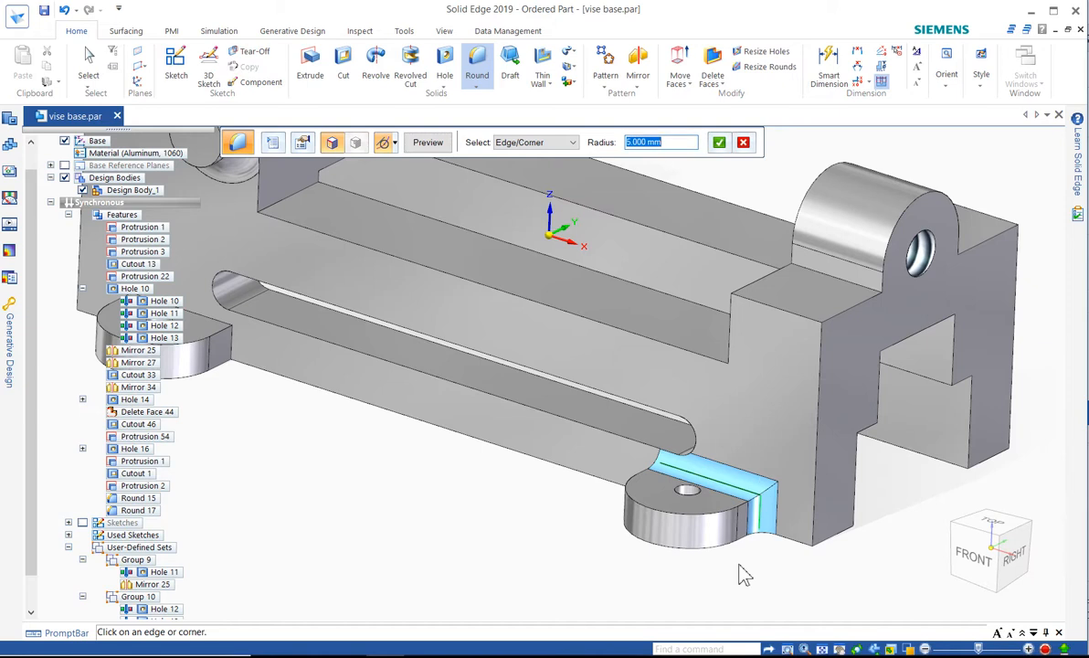
pyautogui.write('2')
pyautogui.press('Return')
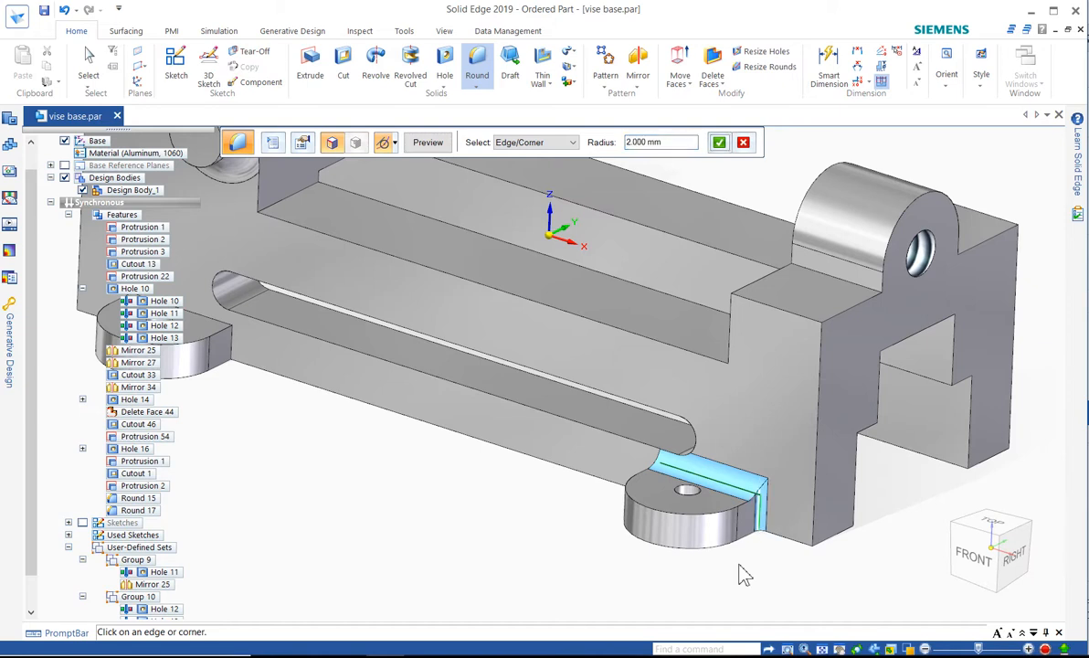
pyautogui.click(659, 486)
pyautogui.rightClick(578, 517)
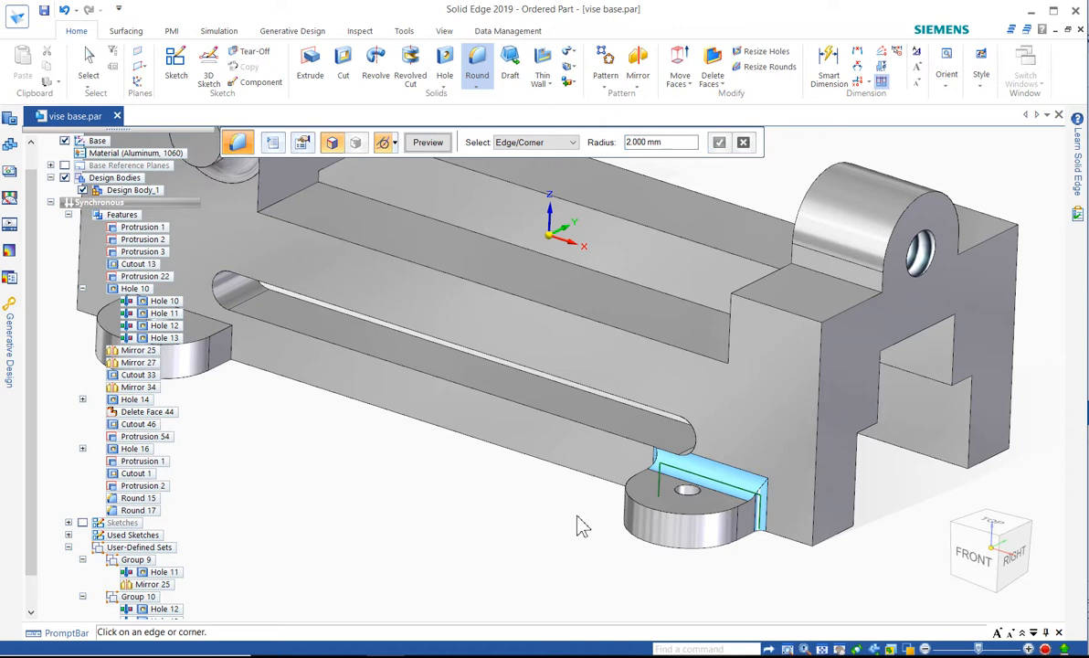
# Set the selection type to Chain, try a 2 mm round on the ear's curved top edge and deselect that edge
pyautogui.click(501, 143)
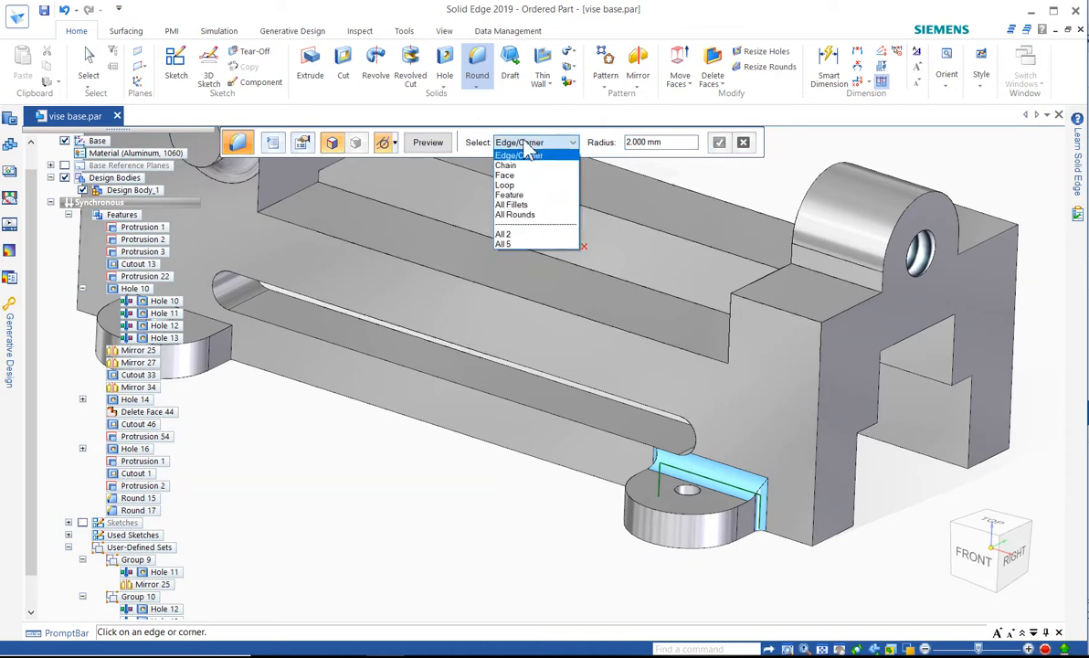
pyautogui.click(523, 166)
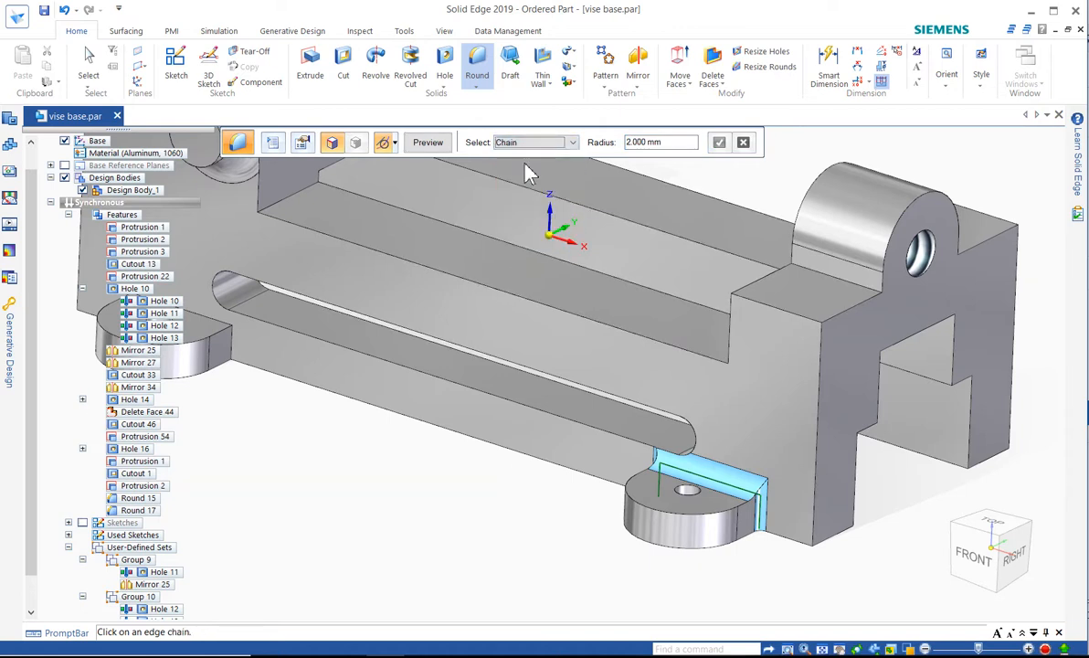
pyautogui.click(662, 520)
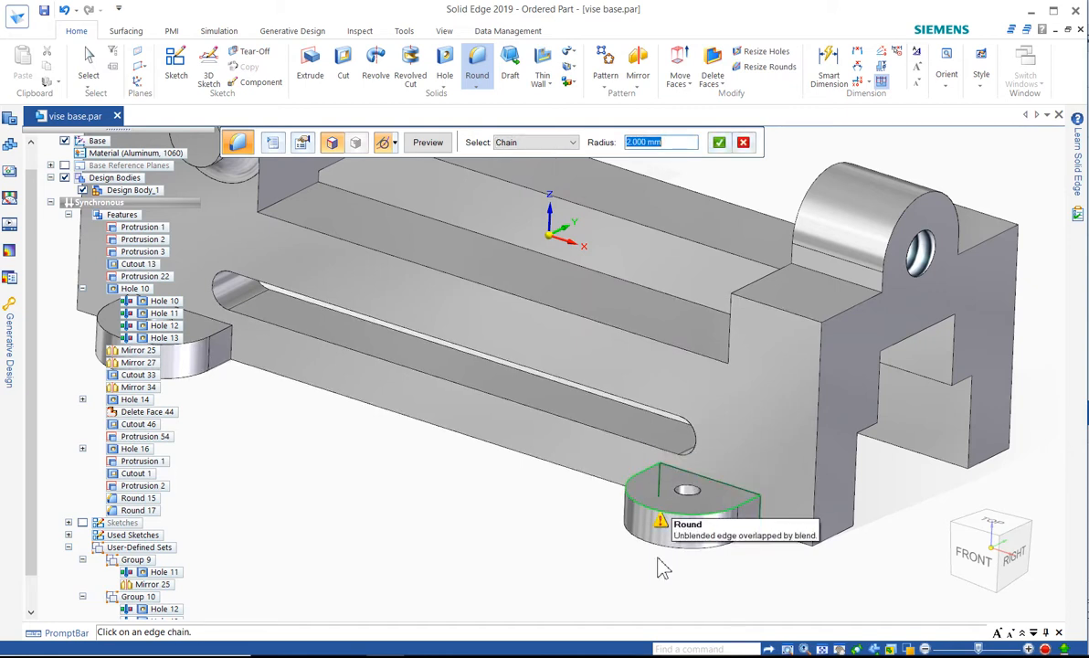
pyautogui.click(646, 518)
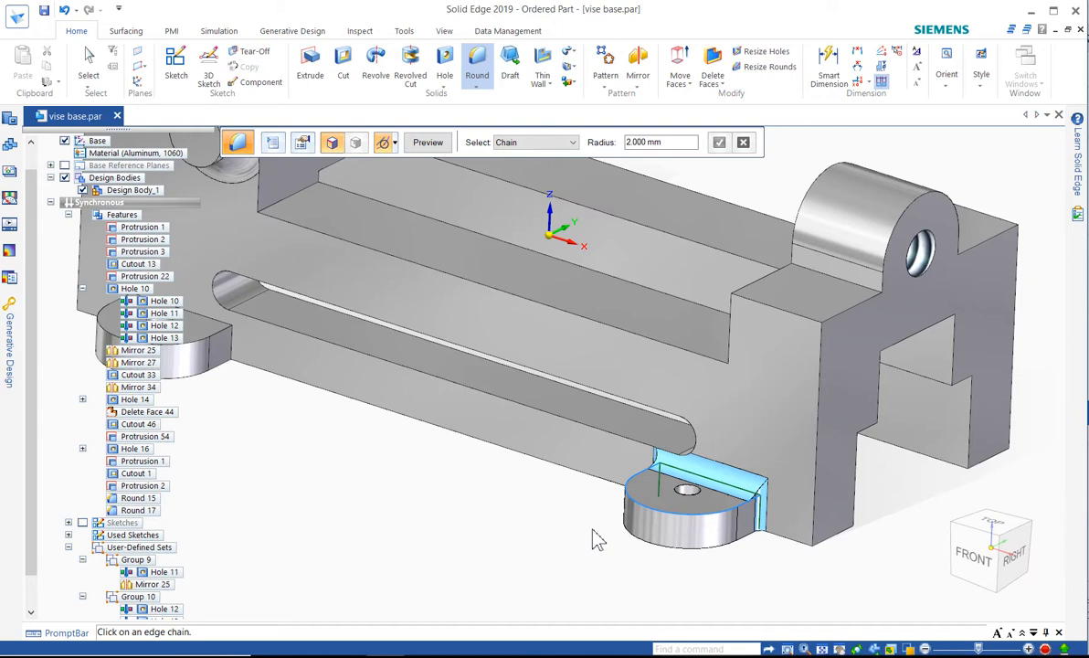
# Add a 1 mm round around the long side slot's outer edge chain and preview the combined round feature
pyautogui.click(560, 412)
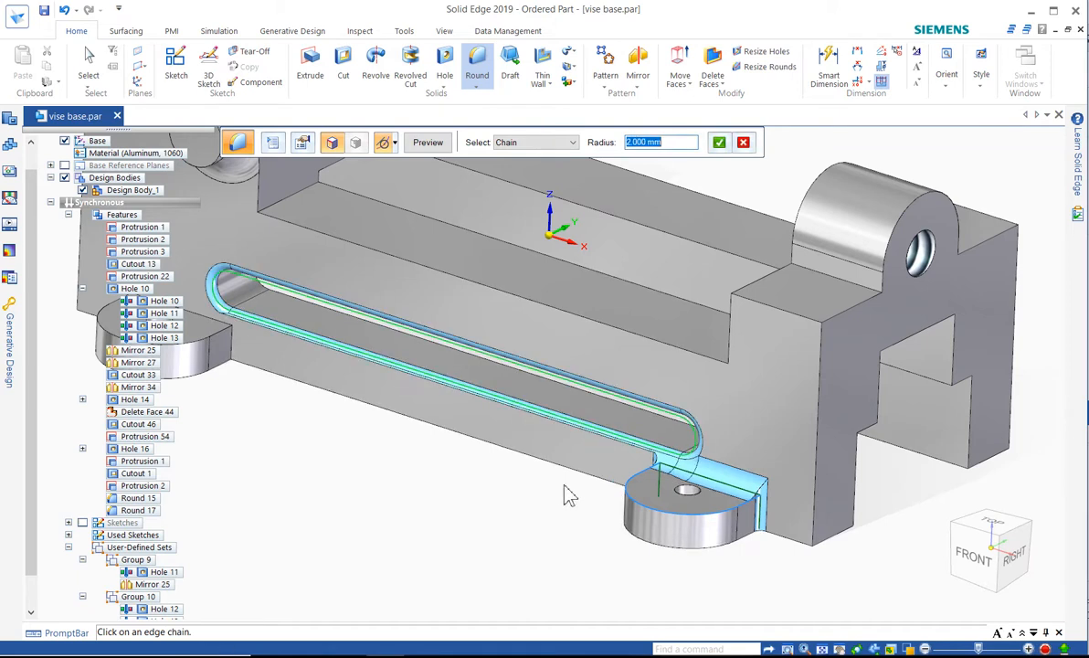
pyautogui.write('1')
pyautogui.press('Return')
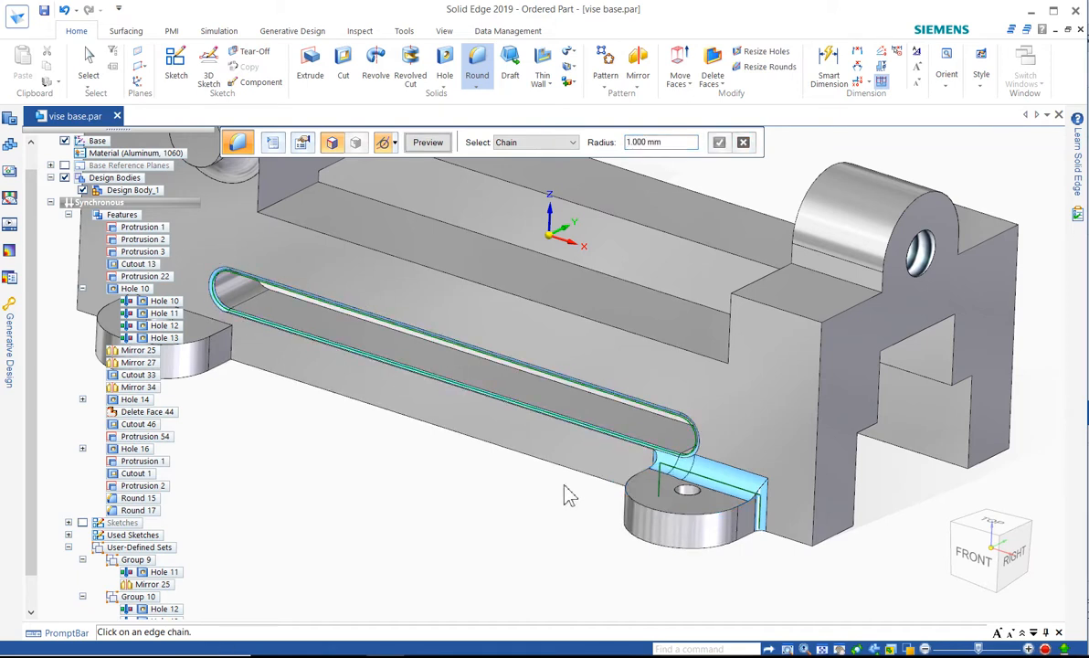
pyautogui.press('Return')
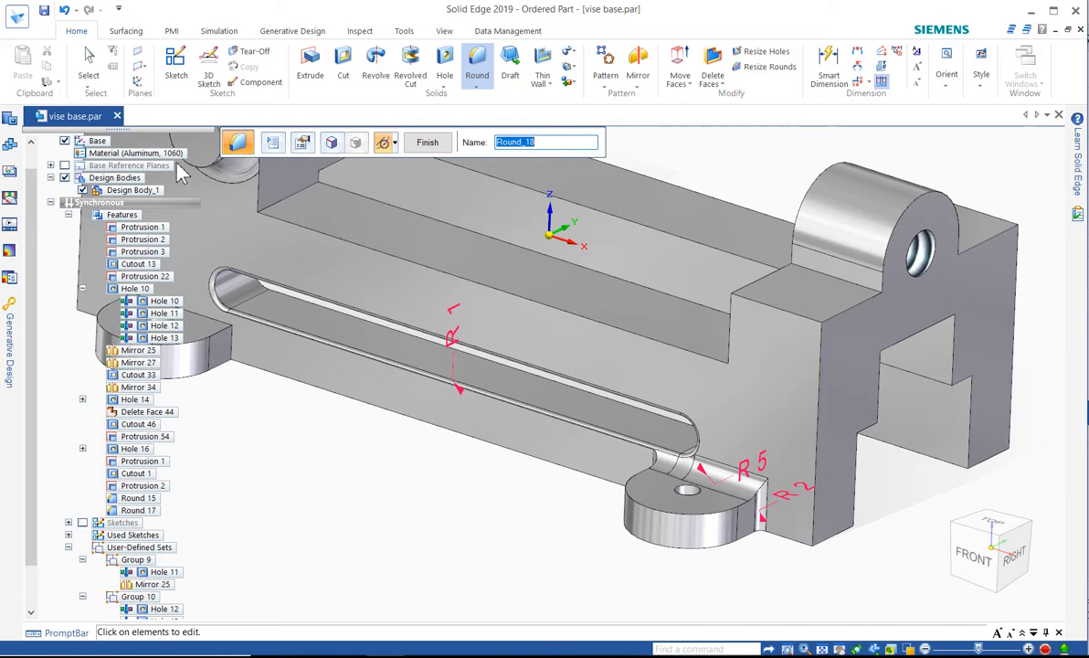
# Set the round type to Variable radius and accept the straight edge where the boss meets the top face of the body
pyautogui.click(271, 142)
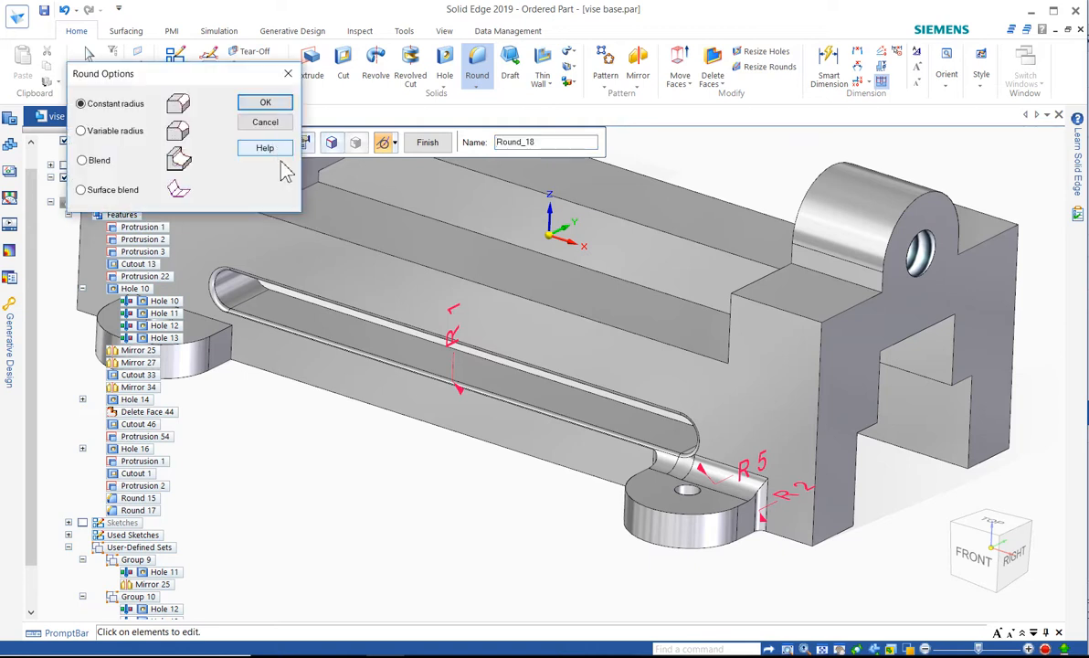
pyautogui.click(106, 135)
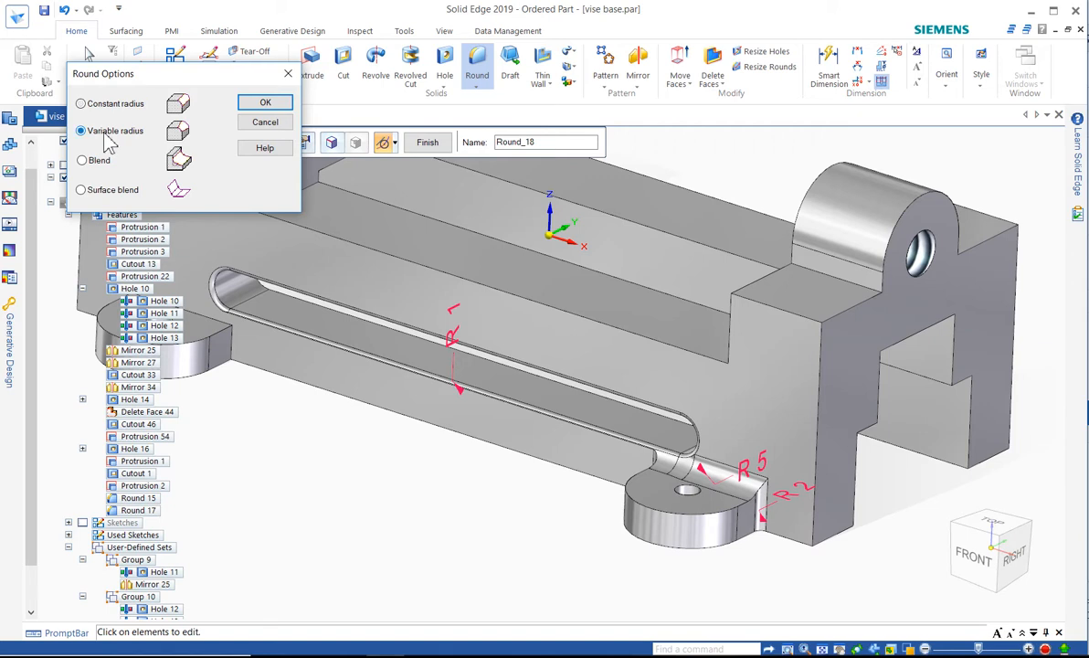
pyautogui.click(263, 105)
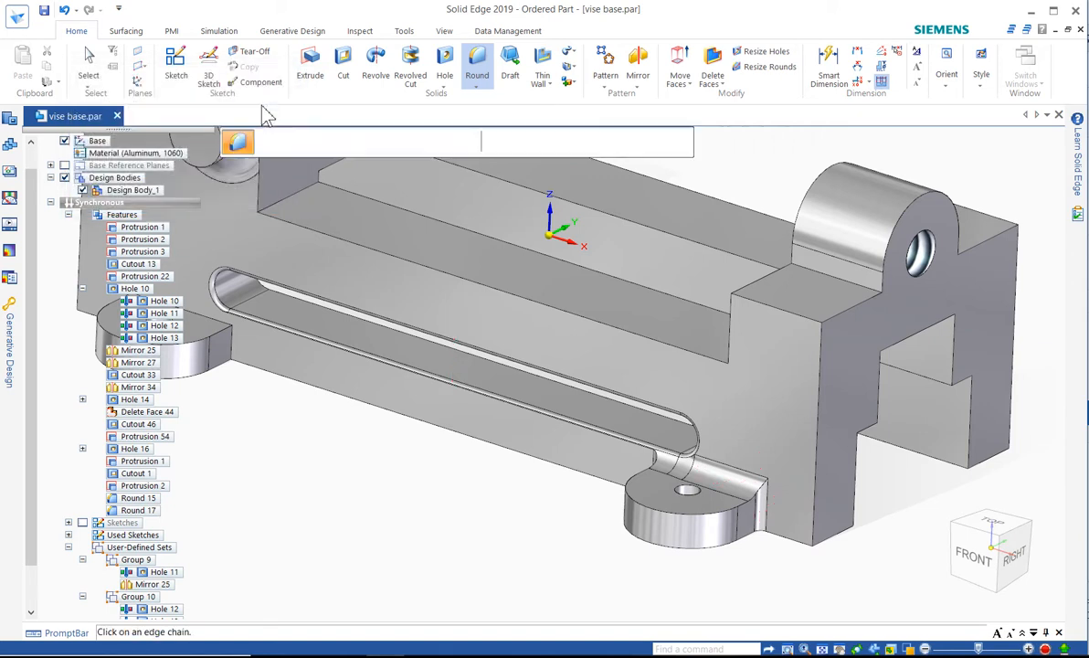
pyautogui.click(801, 265)
pyautogui.rightClick(801, 274)
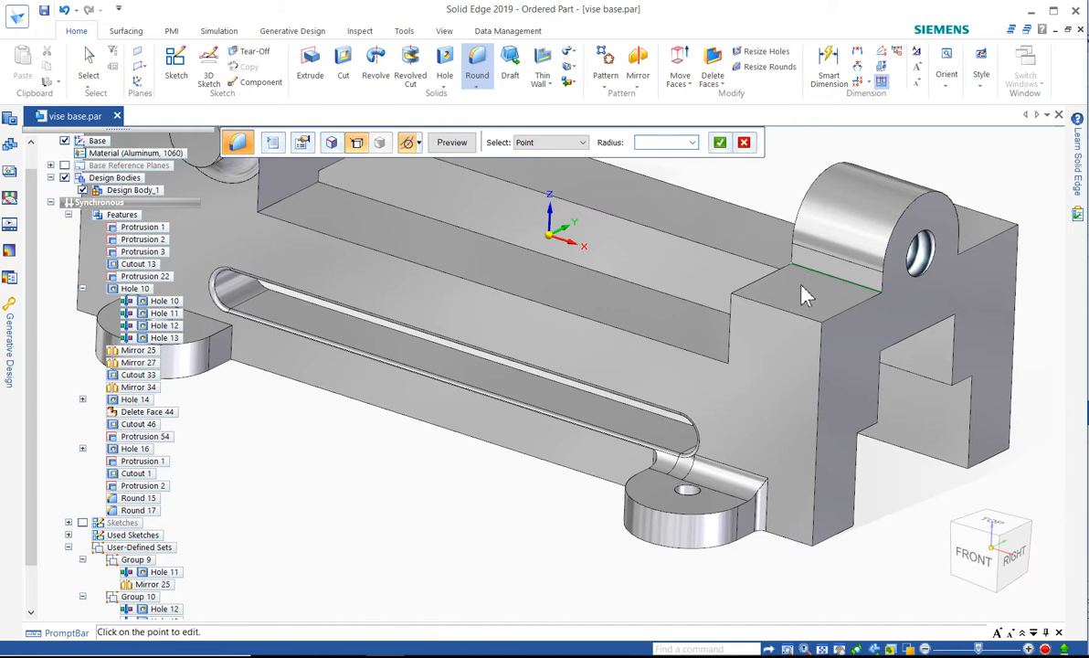
# Set the boss edge's radius to 2 mm at its inner end and 6 mm at its outer end, and finish the variable round
pyautogui.write('2')
pyautogui.press('Return')
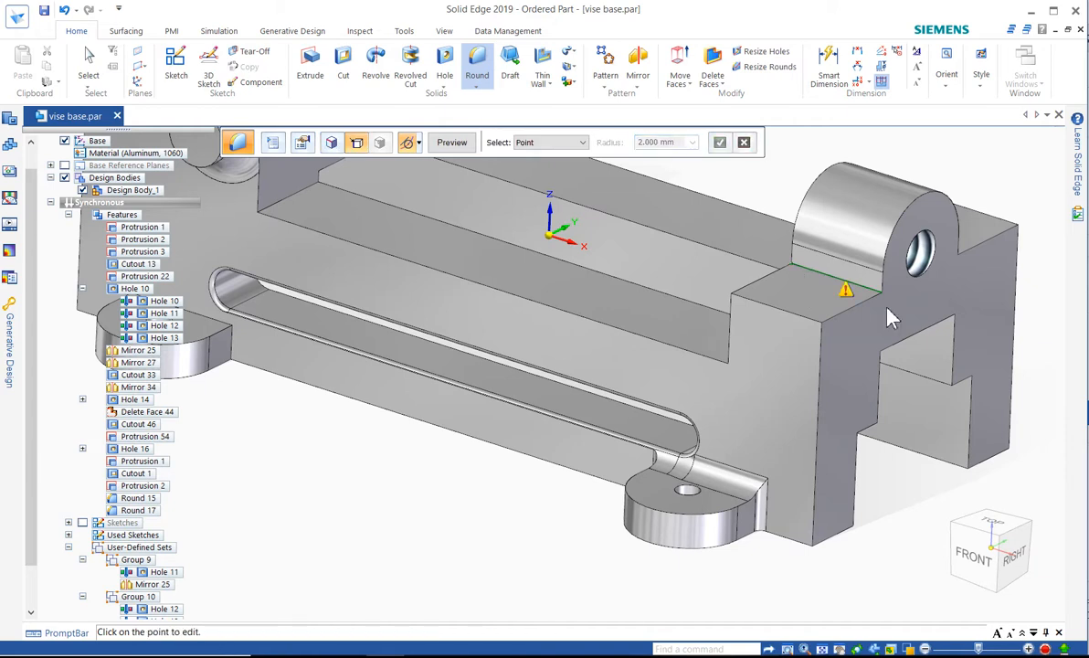
pyautogui.click(882, 294)
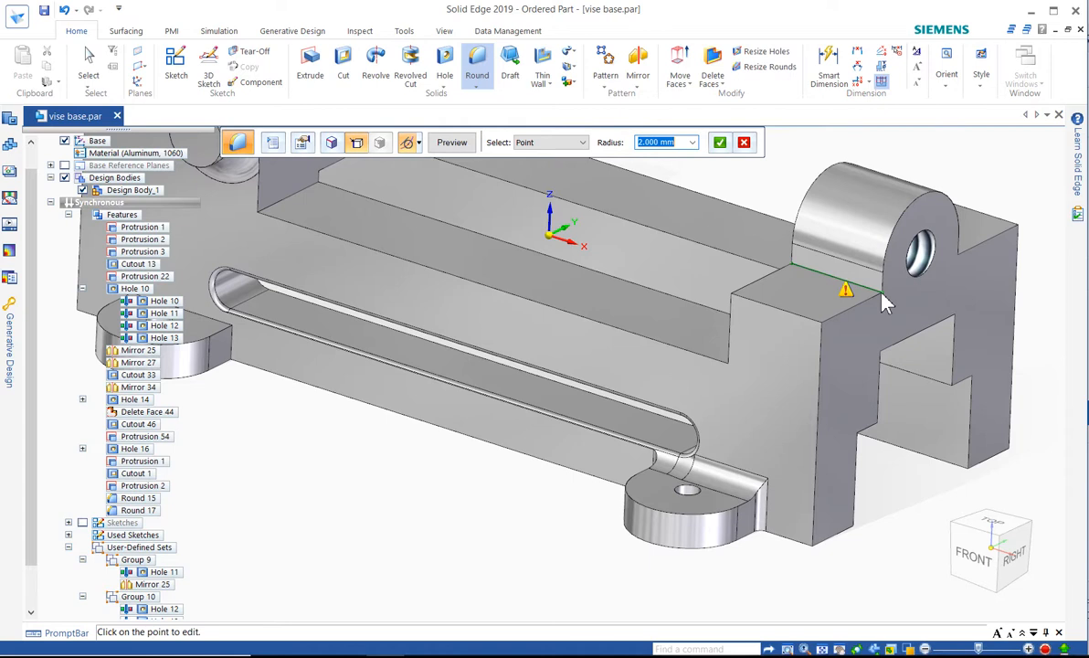
pyautogui.write('6')
pyautogui.press('Return')
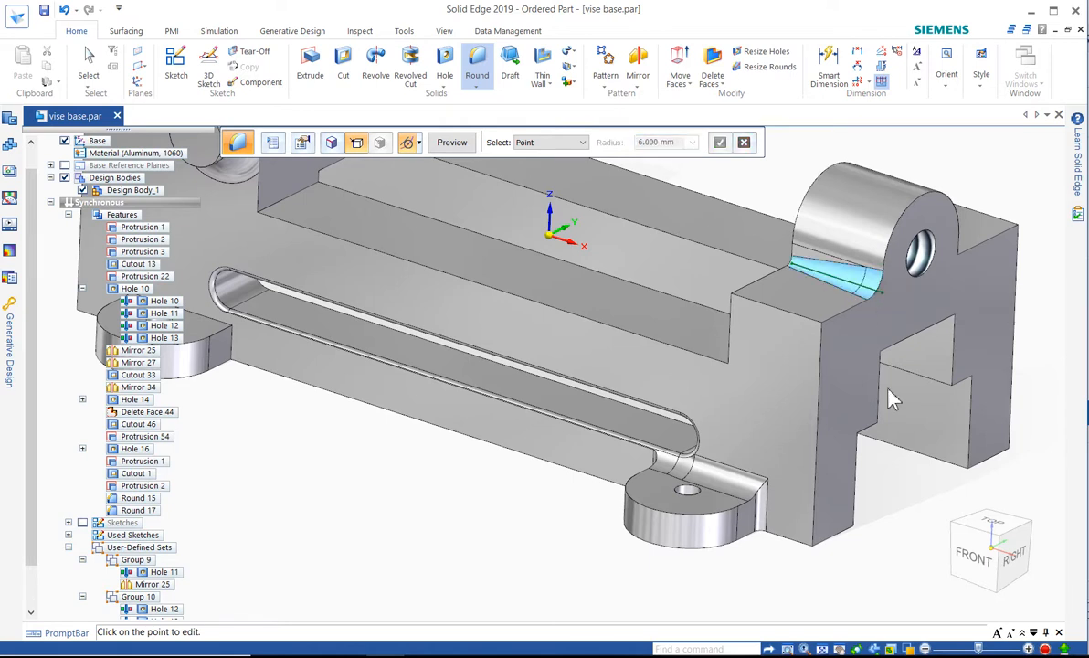
pyautogui.rightClick(900, 486)
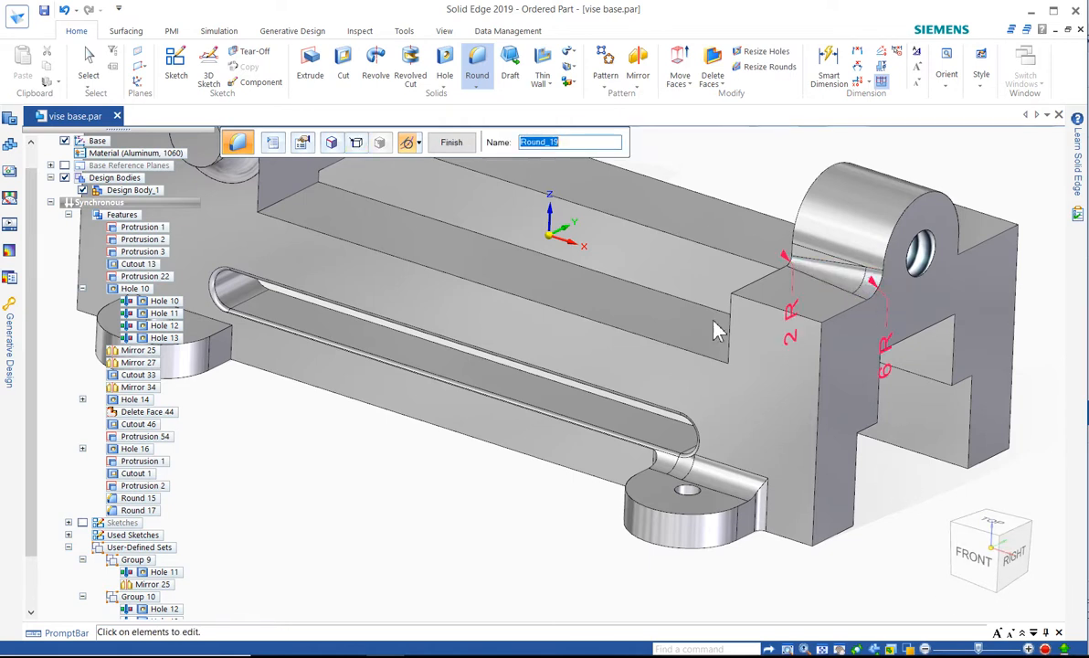
pyautogui.click(451, 142)
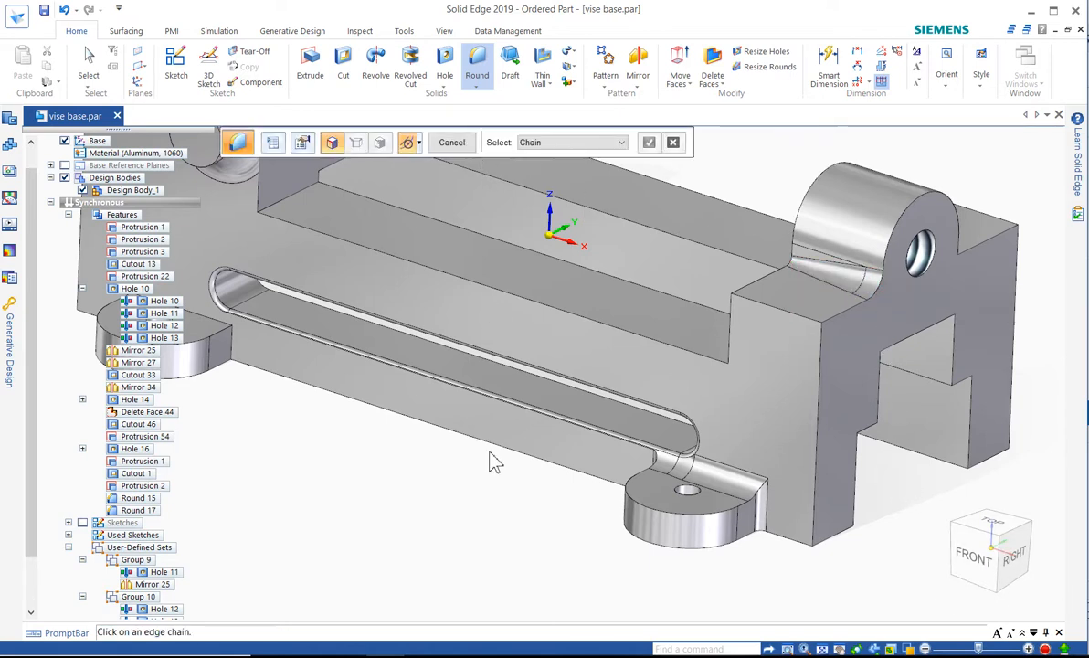
# Leave the ordered Round command and switch the part to the synchronous modeling environment
pyautogui.press('Escape')
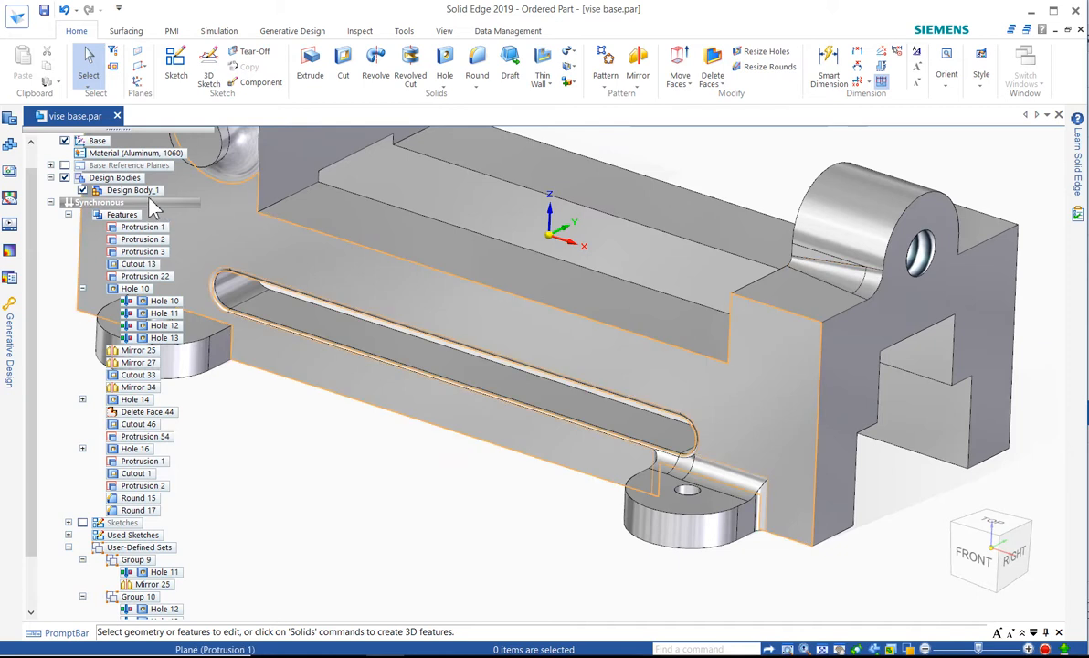
pyautogui.click(149, 200)
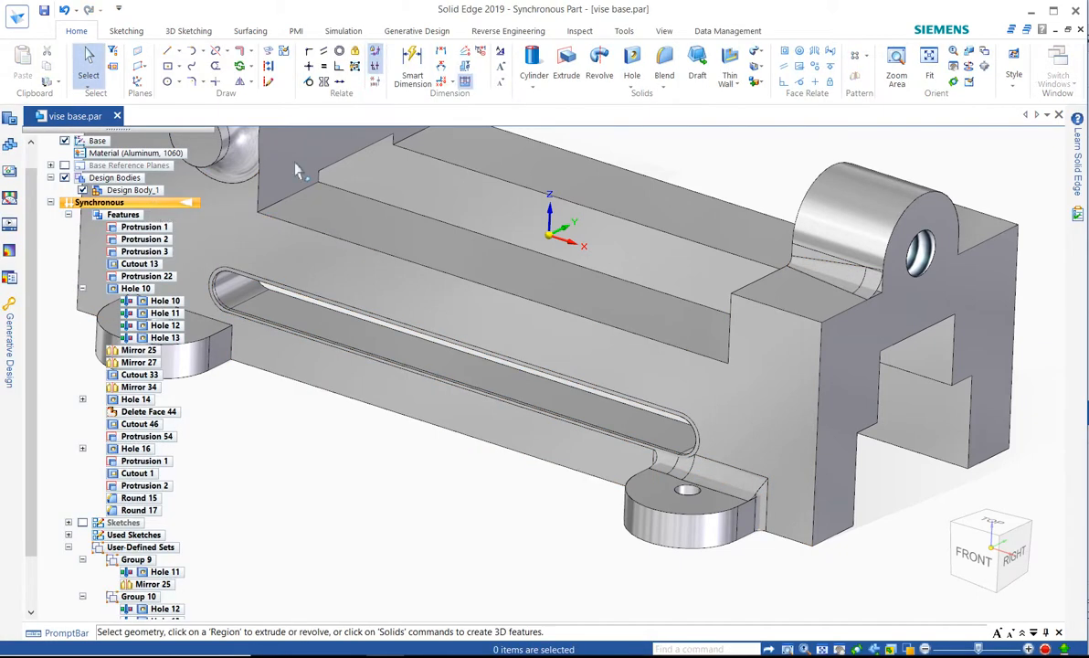
# Examine the synchronous Blend command's types, open the Variable radius options, and return to the choice of blend type
pyautogui.click(665, 84)
pyautogui.click(684, 114)
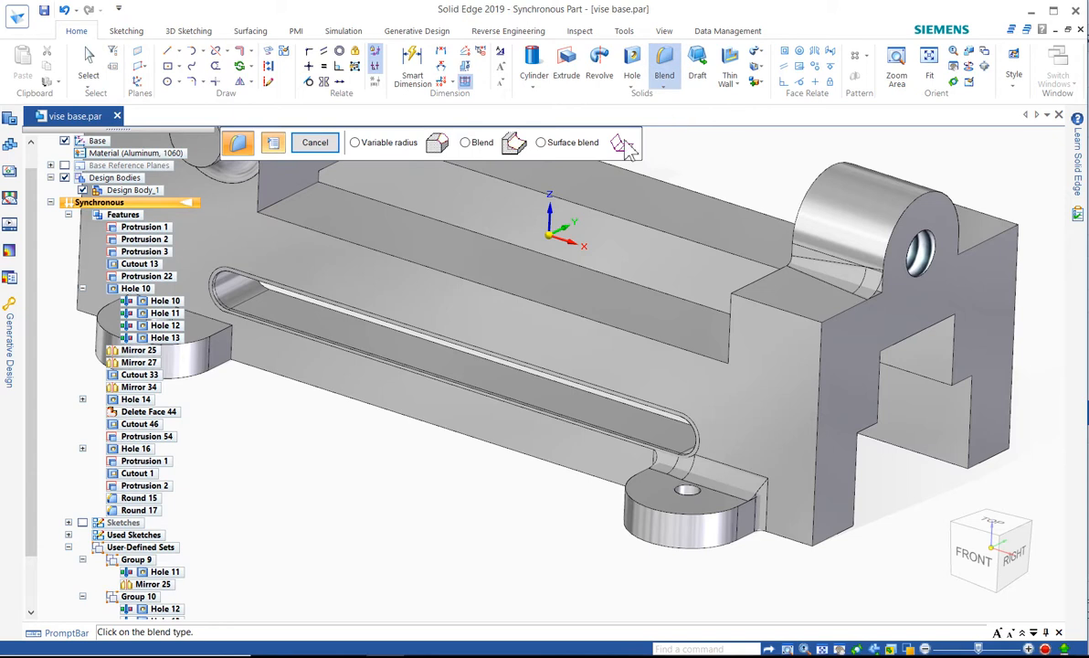
pyautogui.click(355, 143)
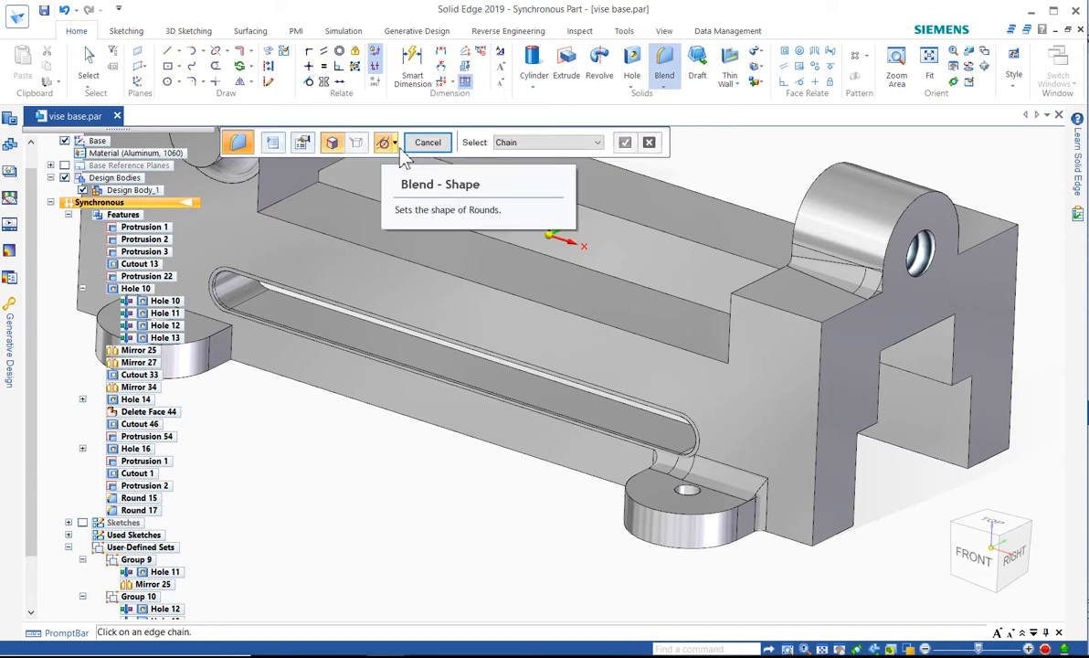
pyautogui.click(665, 84)
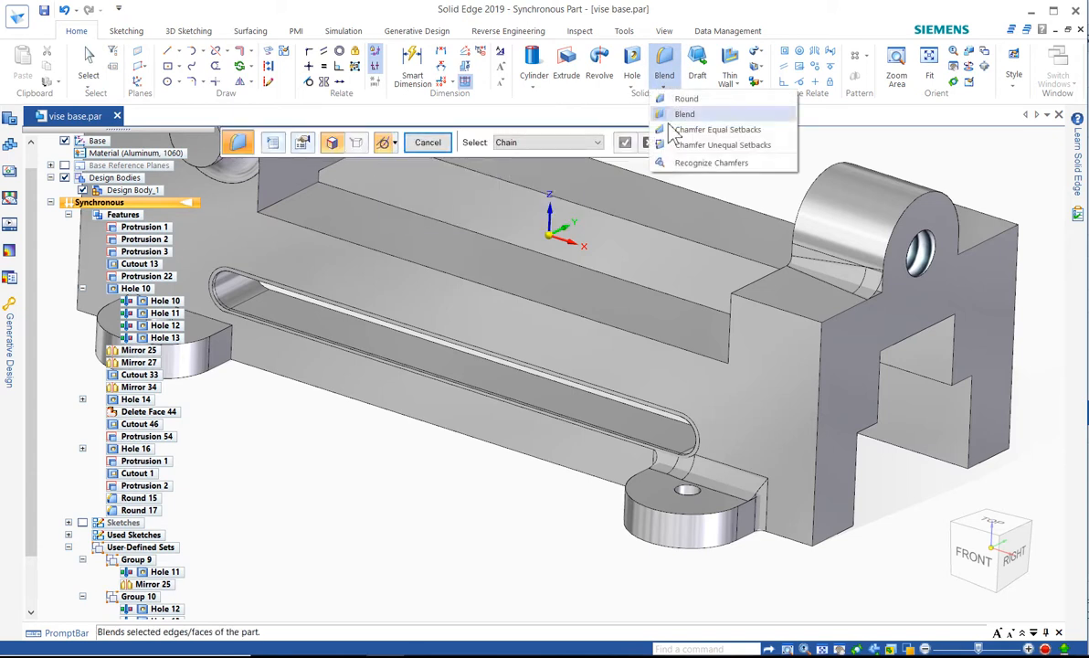
pyautogui.click(682, 115)
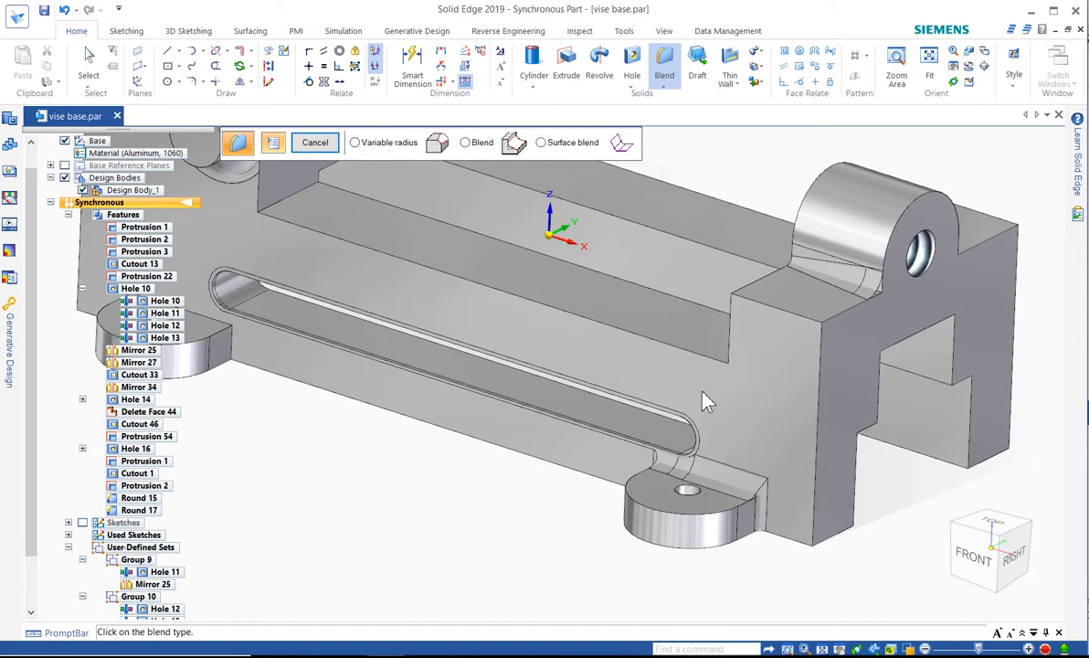
pyautogui.scroll(-2, 670, 482)
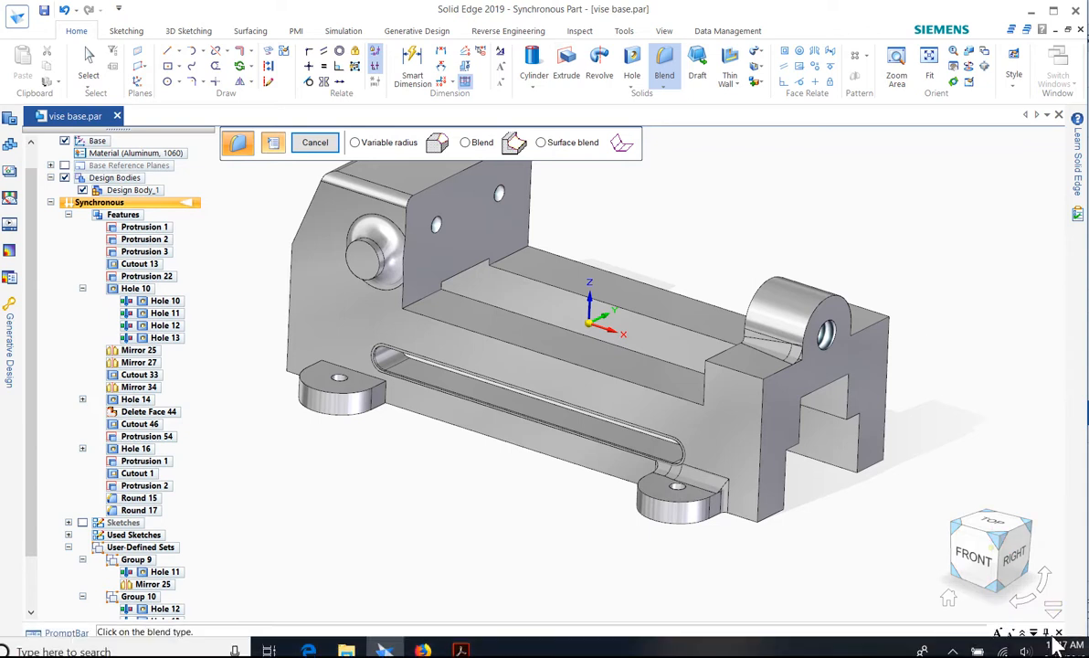
pyautogui.click(1045, 649)
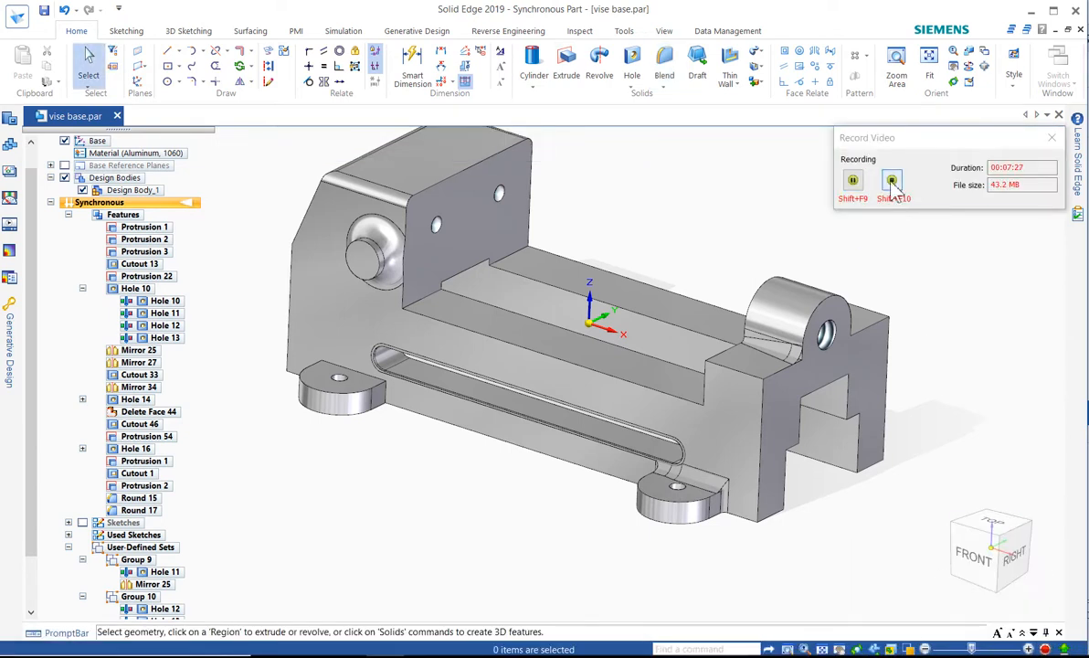